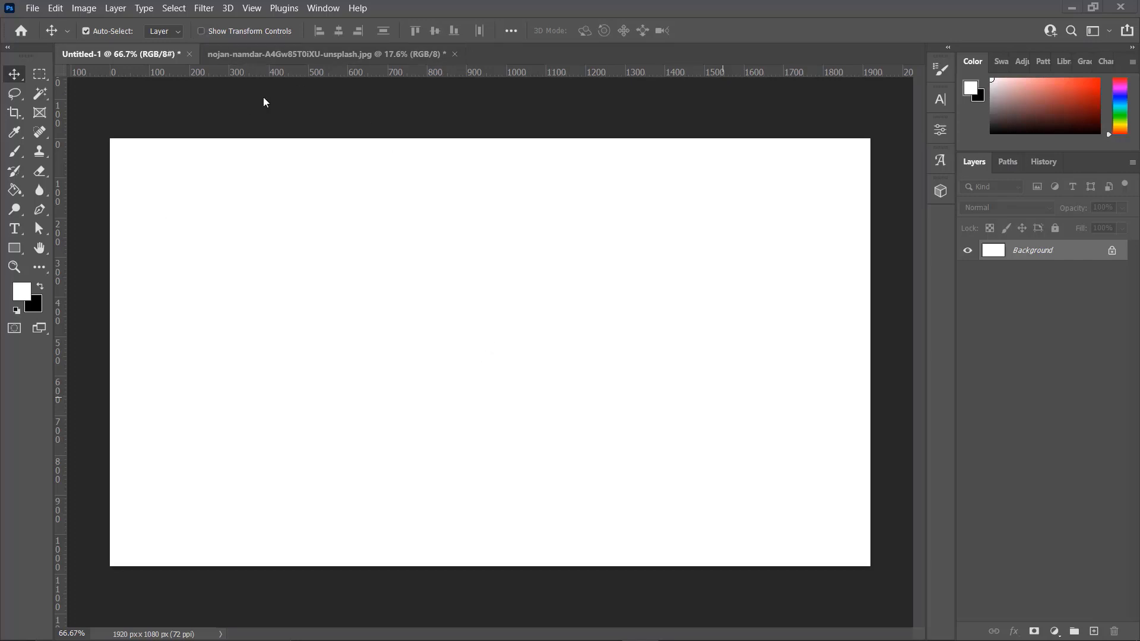
- Switch to the portrait document and centre the face in view
{"action": "left_click", "coordinate": [260, 59]}
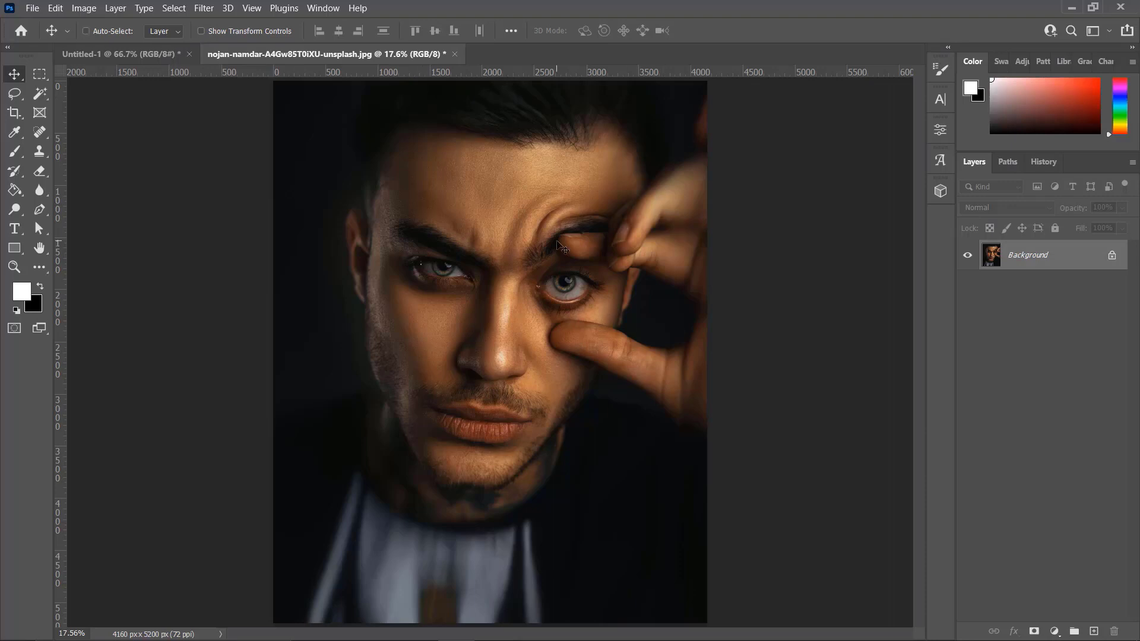
{"action": "scroll", "coordinate": [561, 247], "scroll_direction": "up", "scroll_amount": 1}
{"action": "left_click_drag", "start_coordinate": [557, 247], "coordinate": [529, 353]}
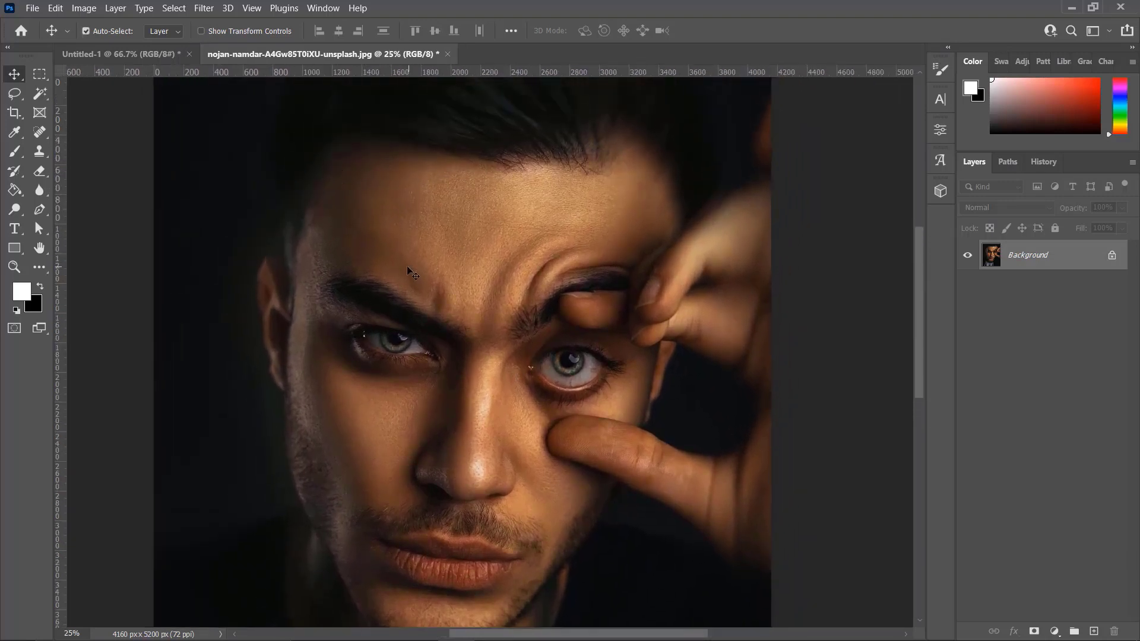
- Start placing an embedded image and browse the Downloads folder
{"action": "left_click", "coordinate": [32, 9]}
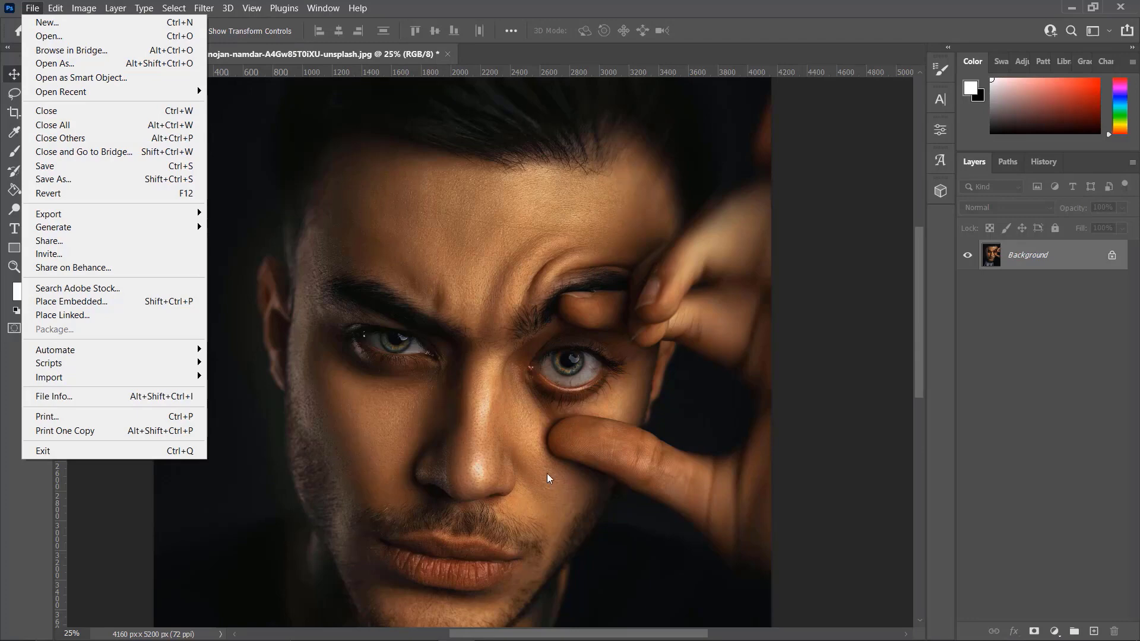
{"action": "left_click", "coordinate": [33, 8]}
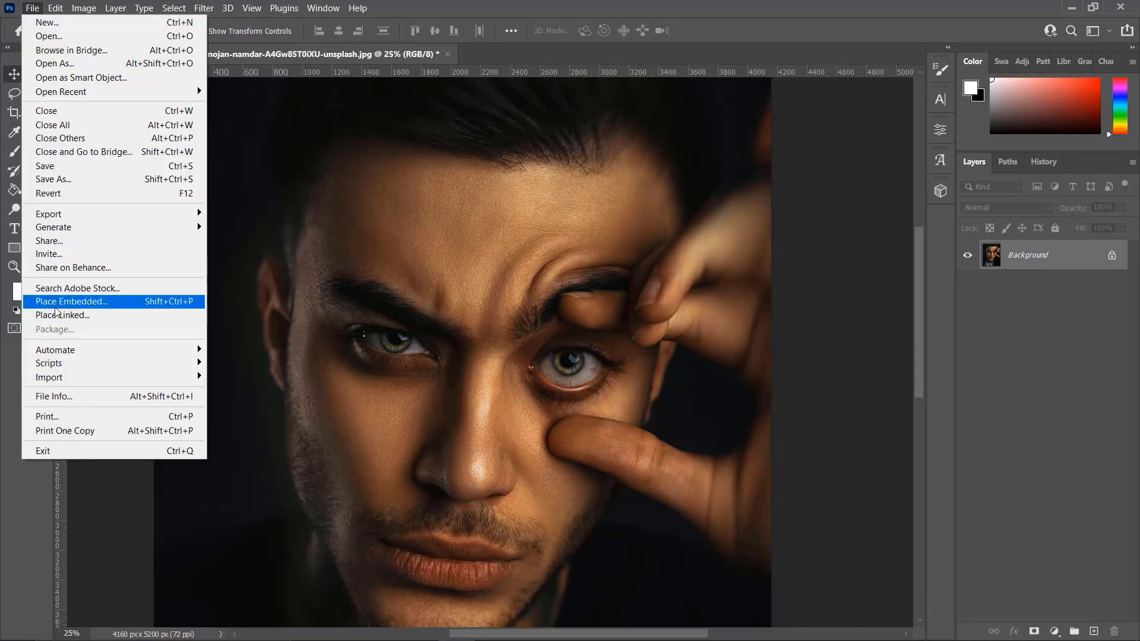
{"action": "left_click", "coordinate": [53, 303]}
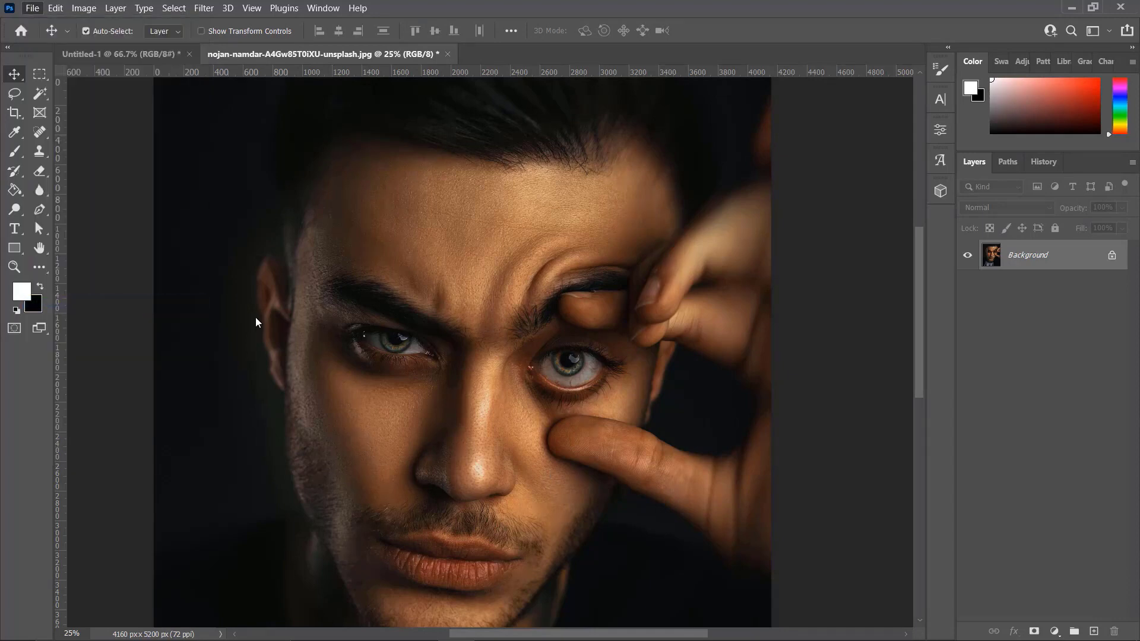
{"action": "left_click", "coordinate": [65, 162]}
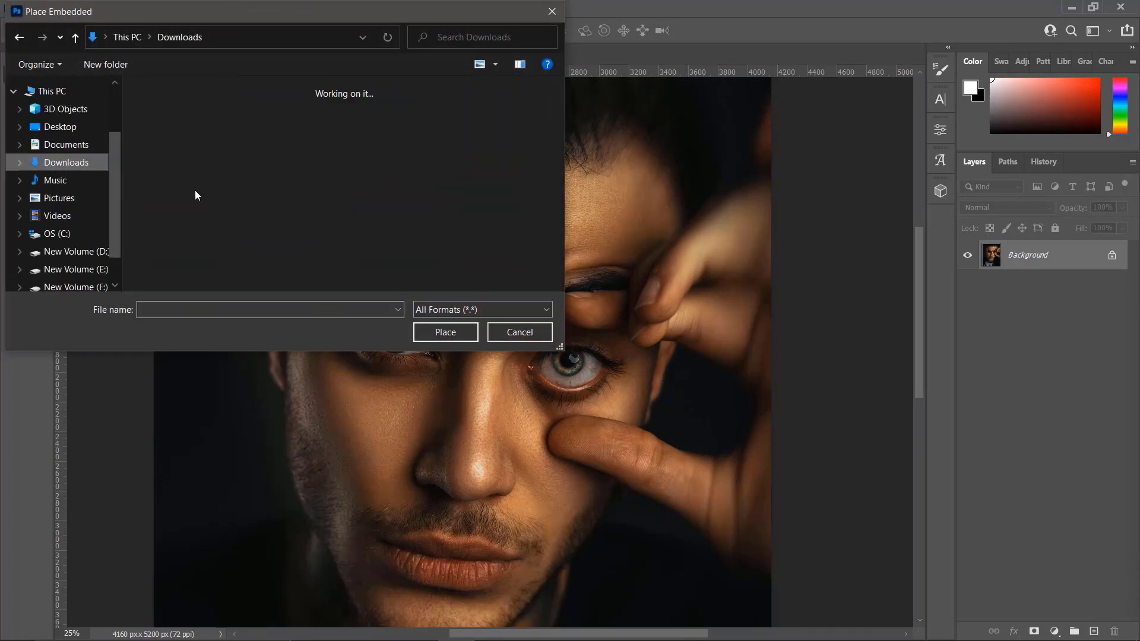
{"action": "scroll", "coordinate": [267, 214], "scroll_direction": "down", "scroll_amount": 2}
{"action": "scroll", "coordinate": [264, 213], "scroll_direction": "down", "scroll_amount": 2}
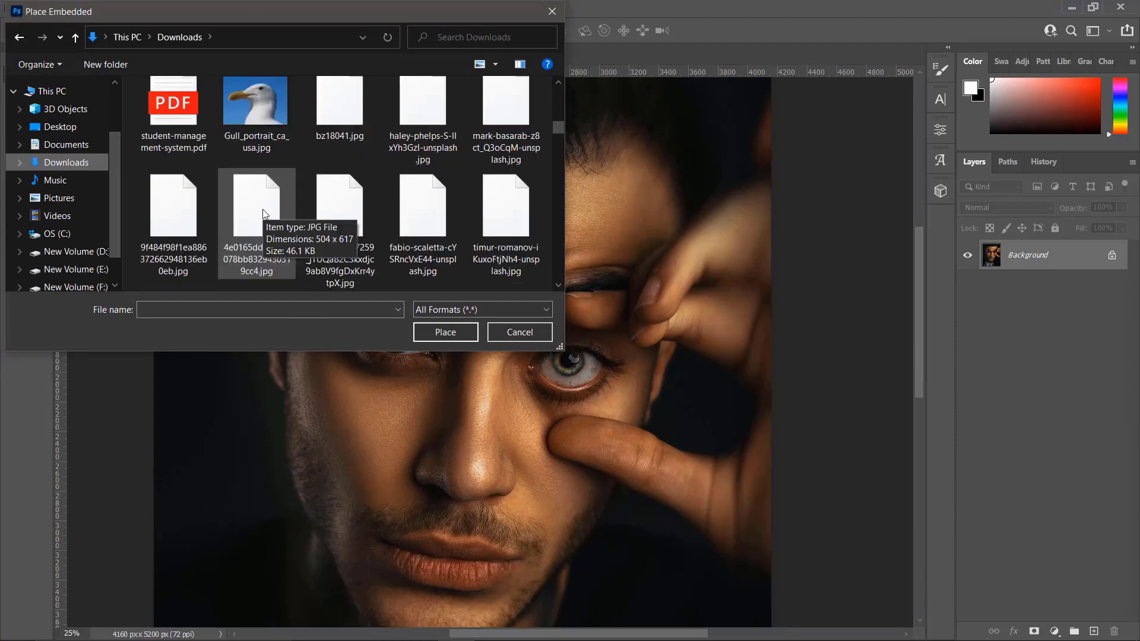
{"action": "scroll", "coordinate": [261, 211], "scroll_direction": "down", "scroll_amount": 2}
{"action": "scroll", "coordinate": [261, 214], "scroll_direction": "down", "scroll_amount": 2}
{"action": "scroll", "coordinate": [262, 213], "scroll_direction": "down", "scroll_amount": 2}
- Place the cracked-earth texture JPG from Downloads into the portrait
{"action": "left_click", "coordinate": [261, 212]}
{"action": "scroll", "coordinate": [262, 213], "scroll_direction": "down", "scroll_amount": 1}
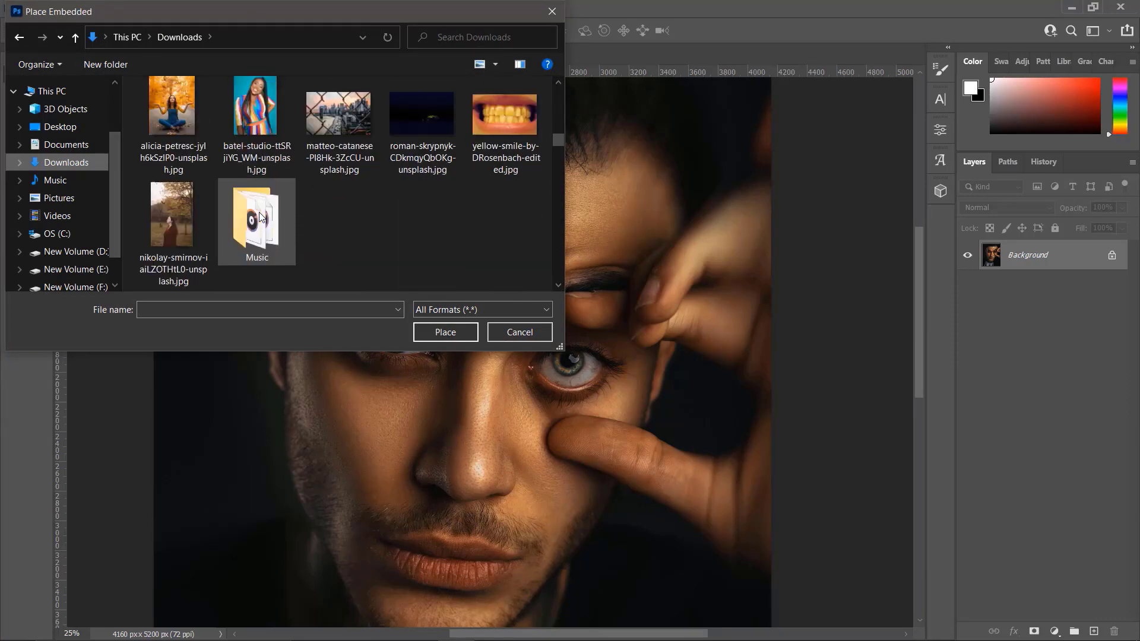
{"action": "scroll", "coordinate": [285, 213], "scroll_direction": "up", "scroll_amount": 3}
{"action": "scroll", "coordinate": [320, 219], "scroll_direction": "up", "scroll_amount": 2}
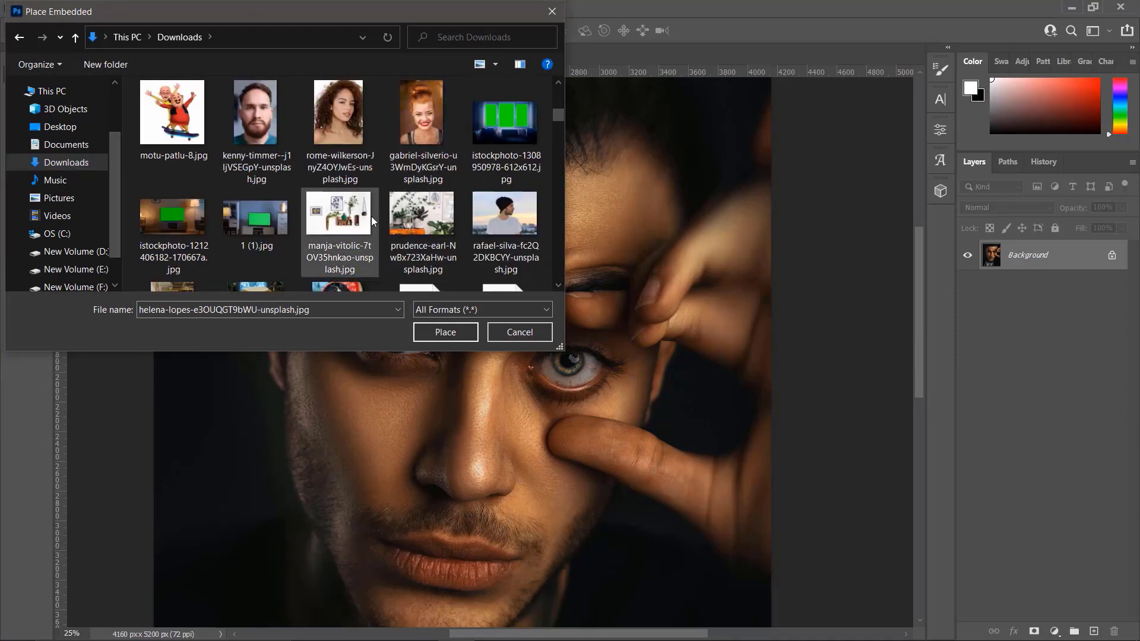
{"action": "scroll", "coordinate": [372, 219], "scroll_direction": "down", "scroll_amount": 1}
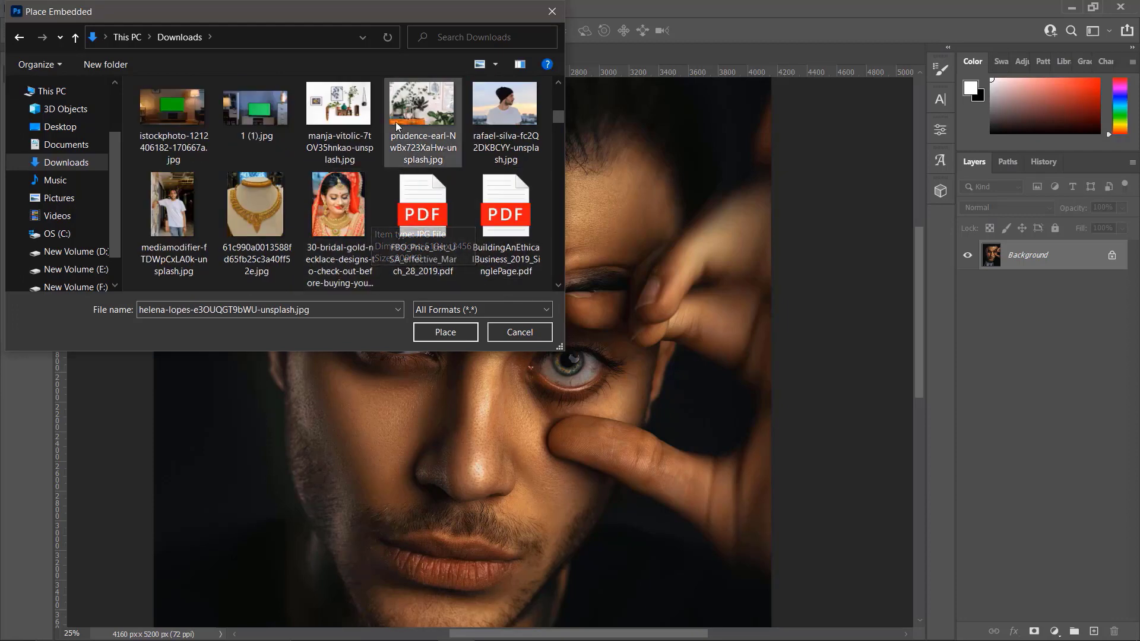
{"action": "scroll", "coordinate": [319, 179], "scroll_direction": "down", "scroll_amount": 1}
{"action": "left_click", "coordinate": [330, 204]}
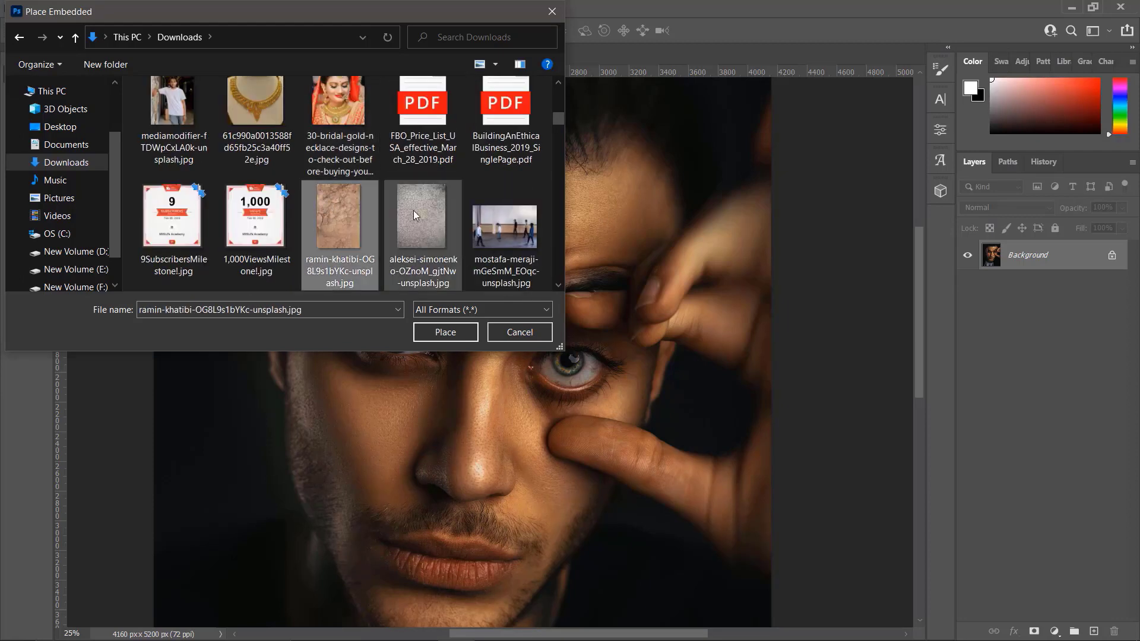
{"action": "left_click", "coordinate": [440, 330]}
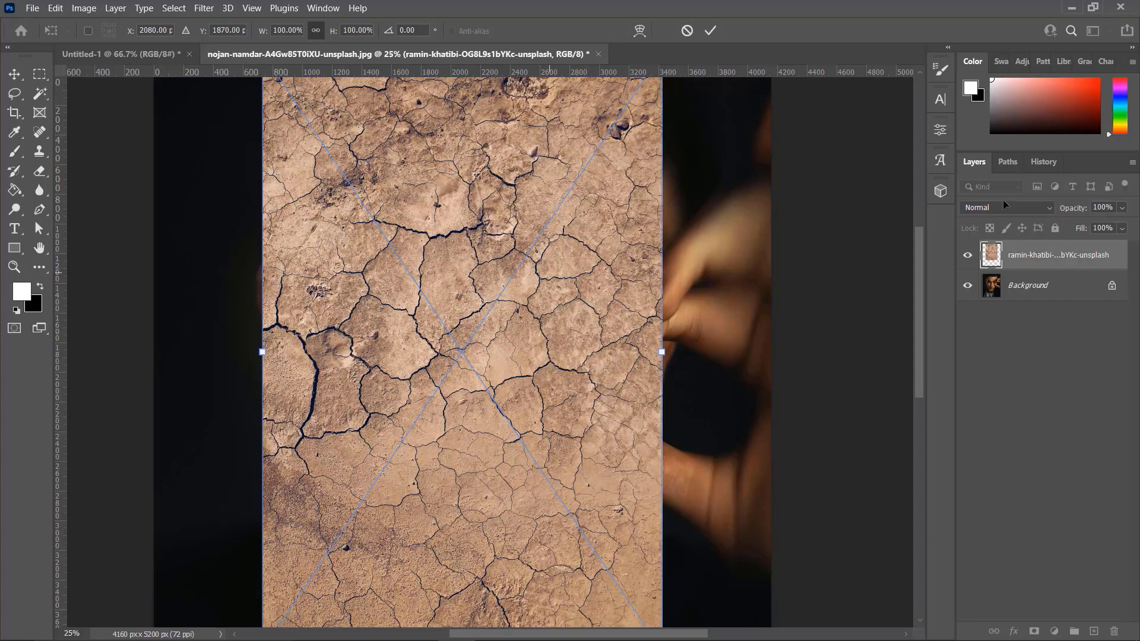
- Lower the texture layer's opacity to 42% to see the face beneath
{"action": "left_click", "coordinate": [1122, 208]}
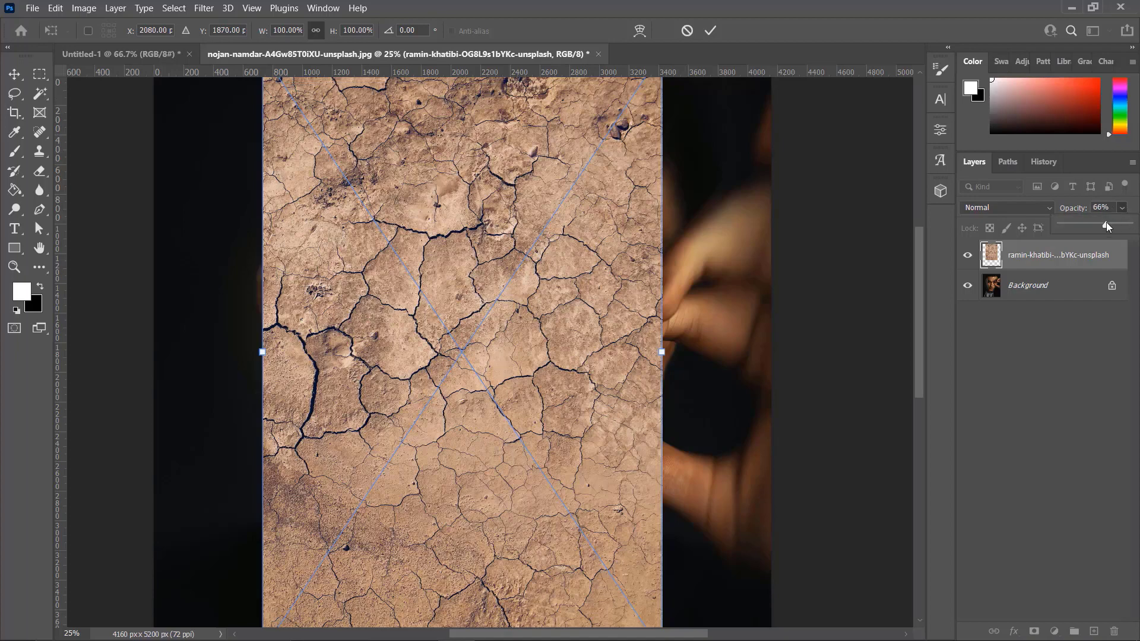
{"action": "left_click", "coordinate": [1106, 225]}
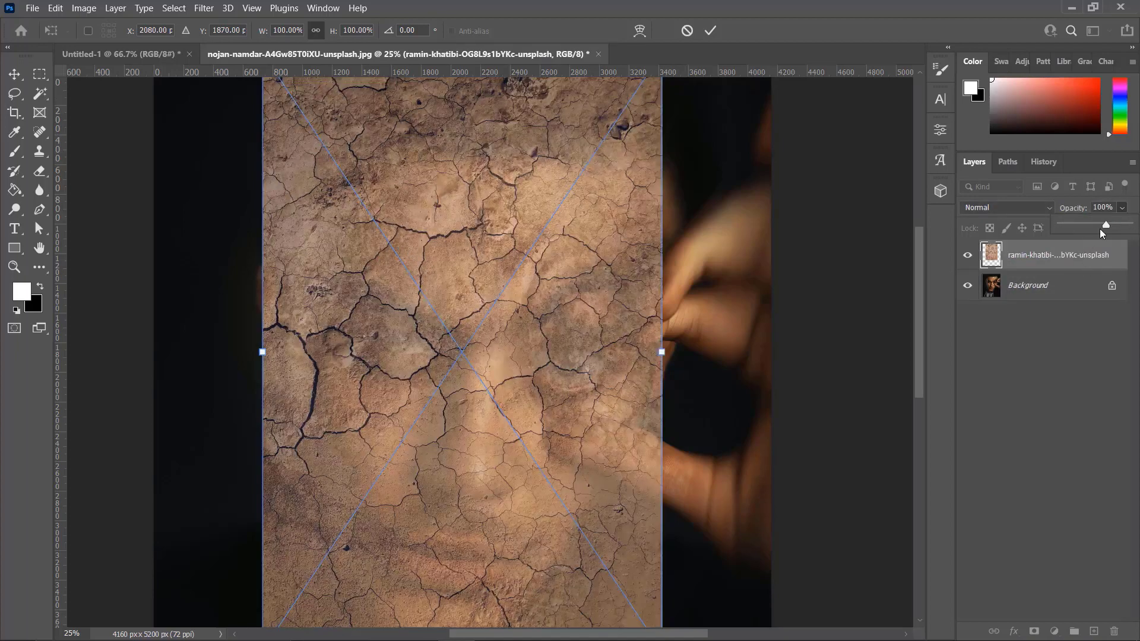
{"action": "left_click_drag", "start_coordinate": [1100, 229], "coordinate": [1089, 230]}
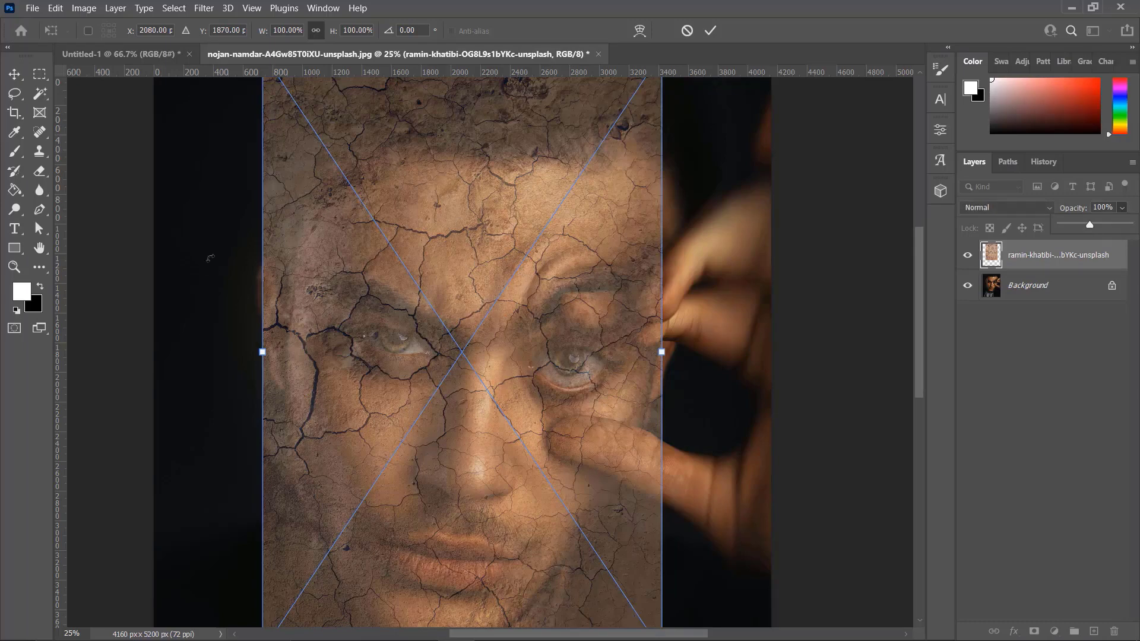
- Rotate the texture and scale it to about 118% over the whole face
{"action": "mouse_move", "coordinate": [696, 191]}
{"action": "left_mouse_down"}
{"action": "mouse_move", "coordinate": [713, 404]}
{"action": "mouse_move", "coordinate": [446, 189]}
{"action": "left_mouse_up"}
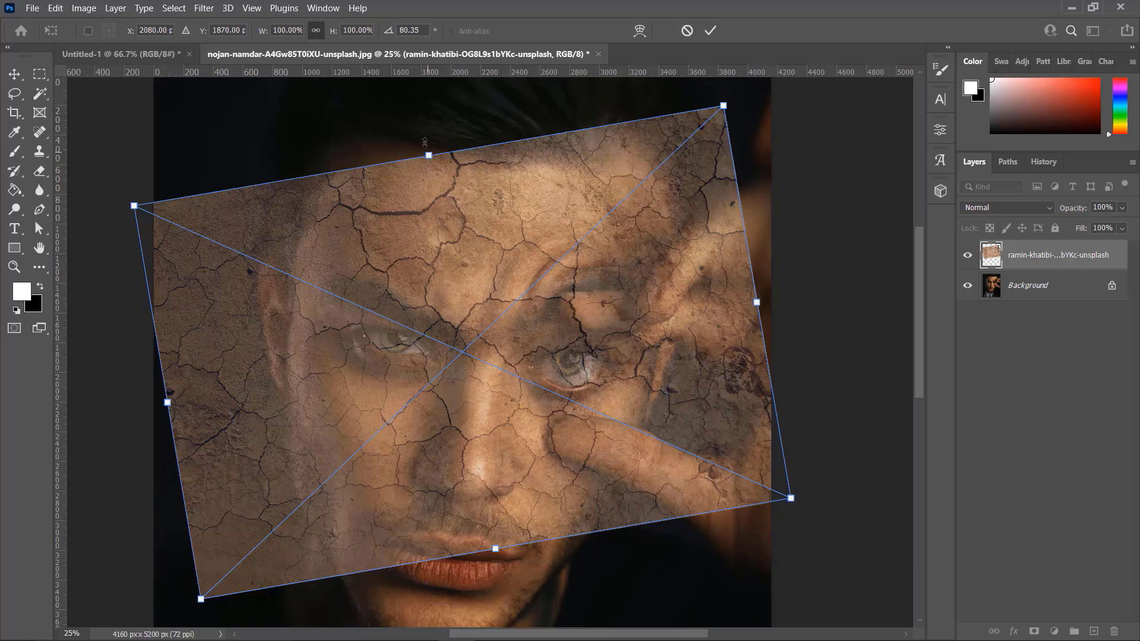
{"action": "left_click_drag", "start_coordinate": [428, 155], "coordinate": [421, 115]}
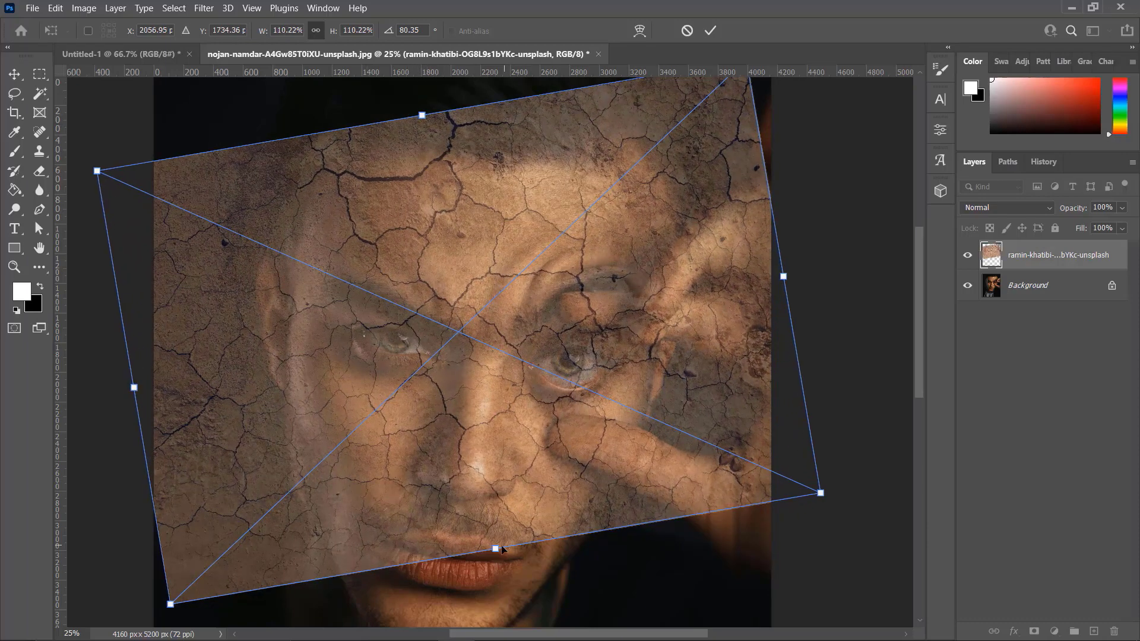
{"action": "left_click_drag", "start_coordinate": [501, 550], "coordinate": [505, 576]}
{"action": "left_click_drag", "start_coordinate": [543, 505], "coordinate": [544, 525]}
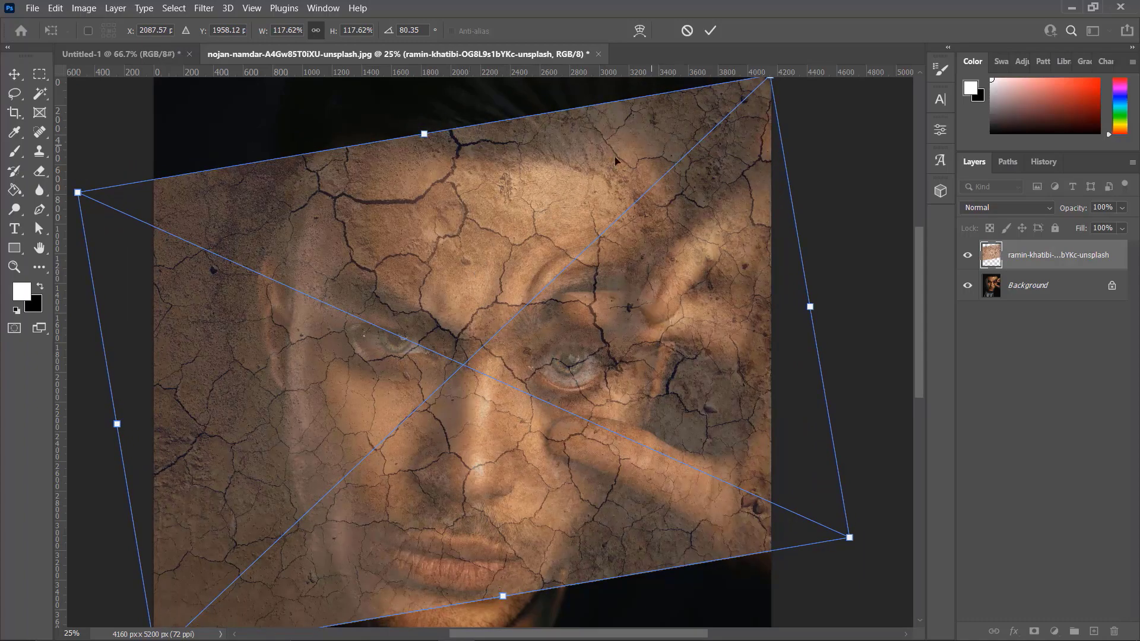
{"action": "left_click", "coordinate": [710, 31]}
- Confirm the transform, restore 100% opacity and set the texture layer to Overlay
{"action": "key", "text": "Return"}
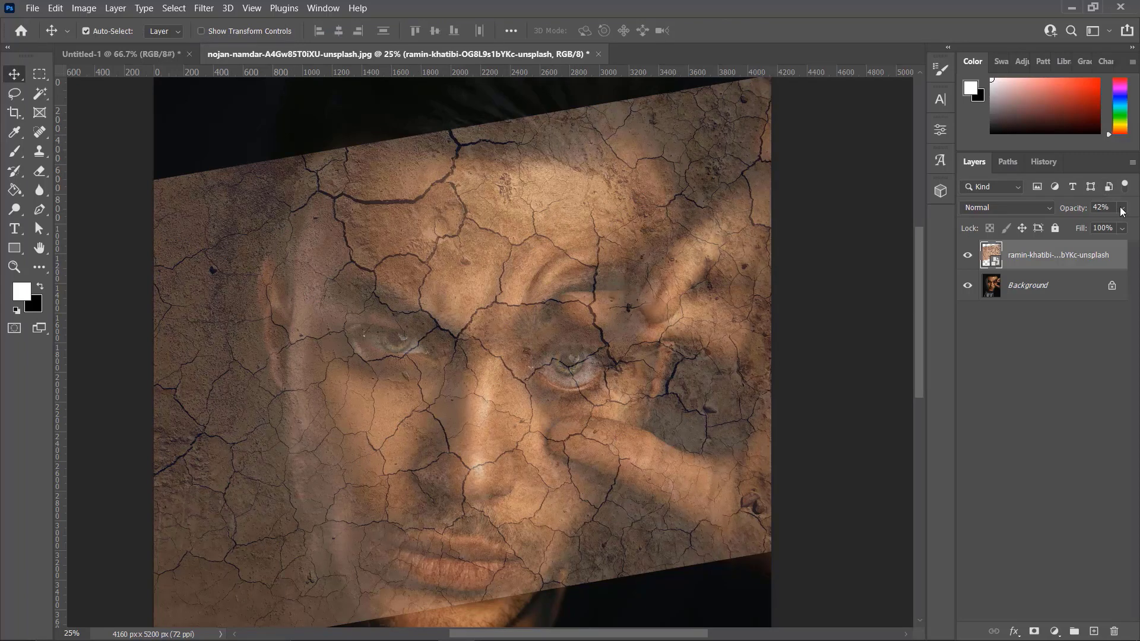
{"action": "left_click_drag", "start_coordinate": [1092, 222], "coordinate": [1130, 223]}
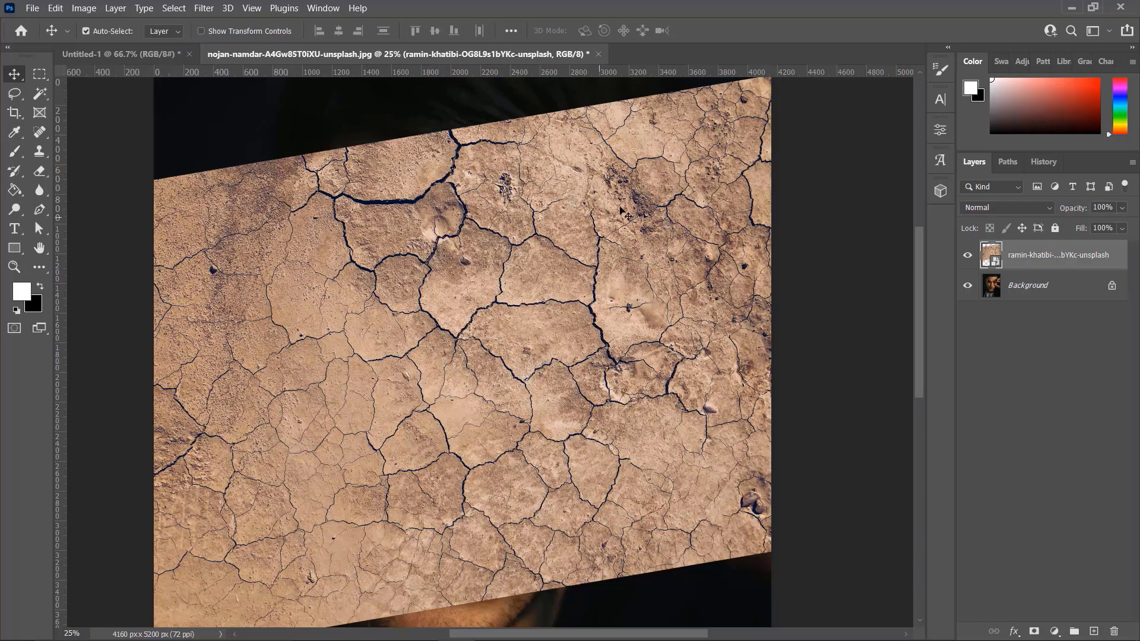
{"action": "left_click", "coordinate": [1002, 206]}
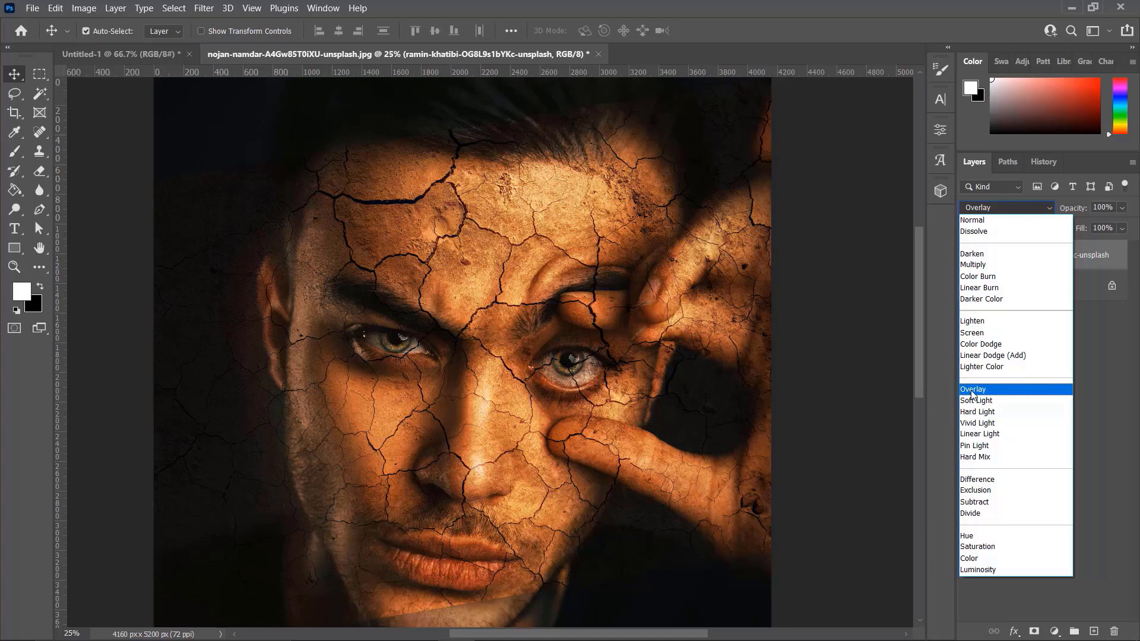
{"action": "left_click", "coordinate": [972, 390]}
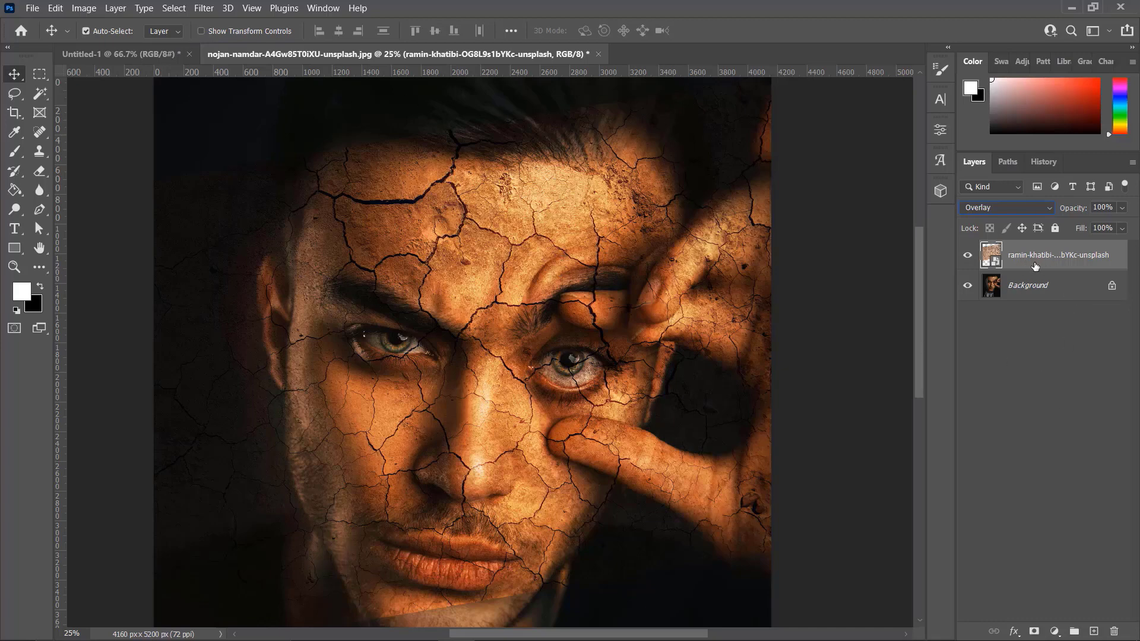
- Add a layer mask to the texture and set up a black brush of about 700 px
{"action": "left_click", "coordinate": [1033, 632]}
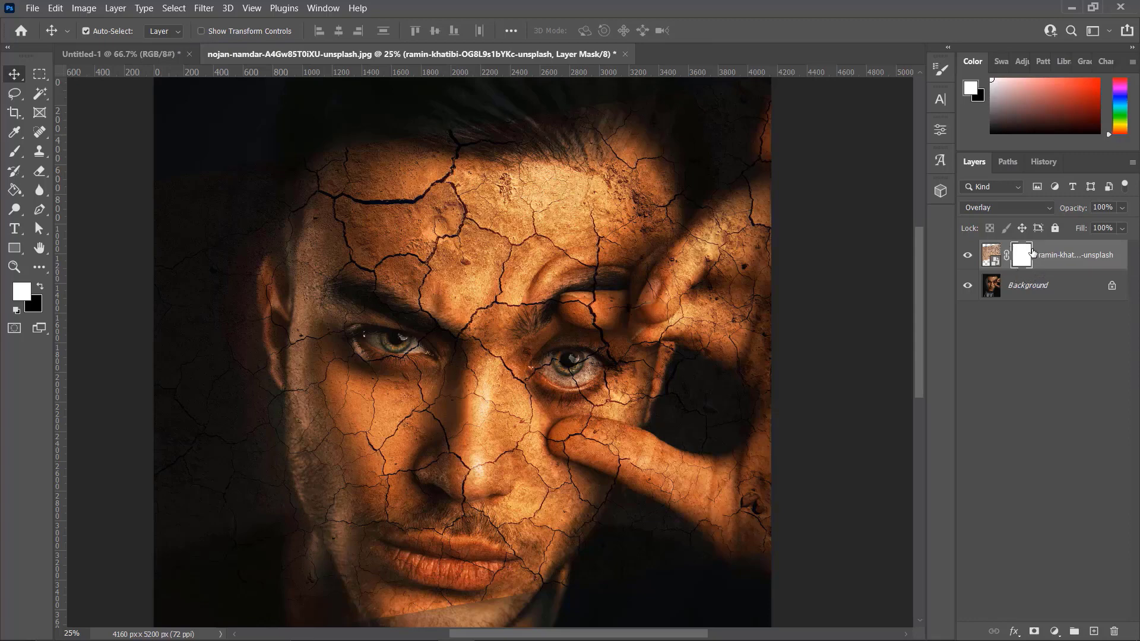
{"action": "left_click", "coordinate": [12, 153]}
{"action": "left_click", "coordinate": [940, 73]}
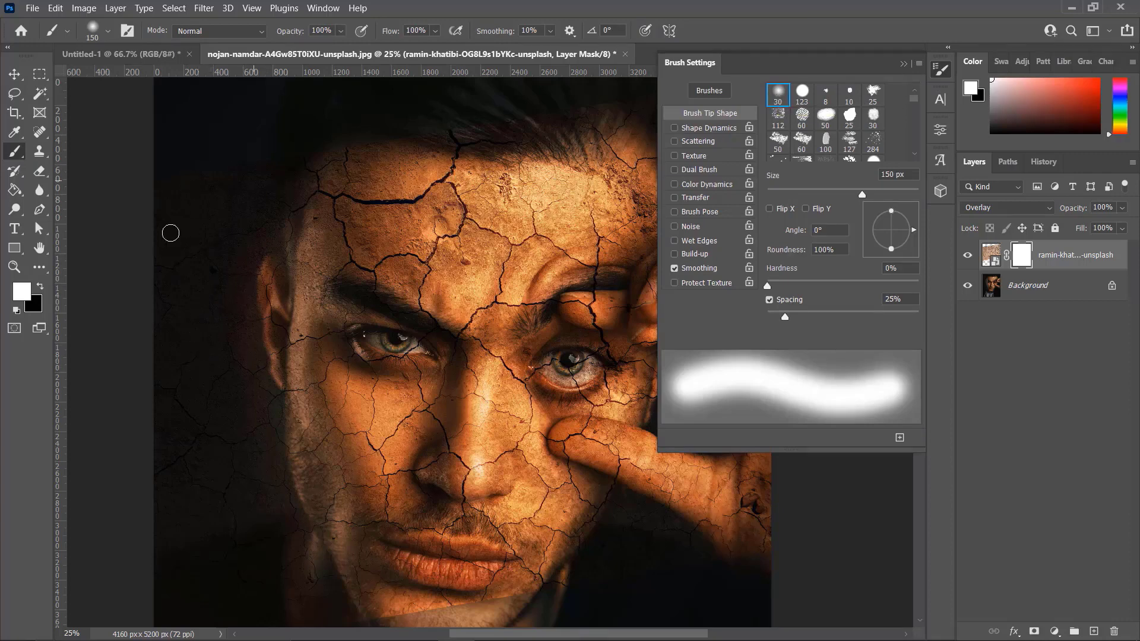
{"action": "left_click", "coordinate": [902, 64]}
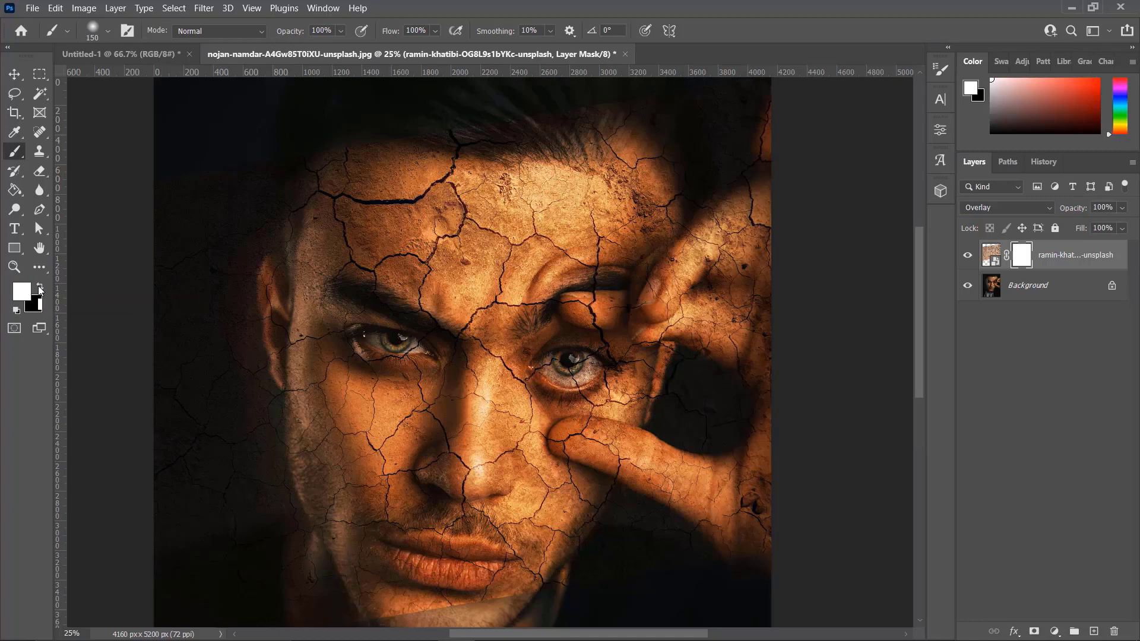
{"action": "left_click", "coordinate": [39, 288]}
{"action": "key", "text": "bracketright"}
{"action": "key", "text": "bracketright"}
{"action": "key", "text": "bracketright"}
{"action": "right_click", "coordinate": [216, 227]}
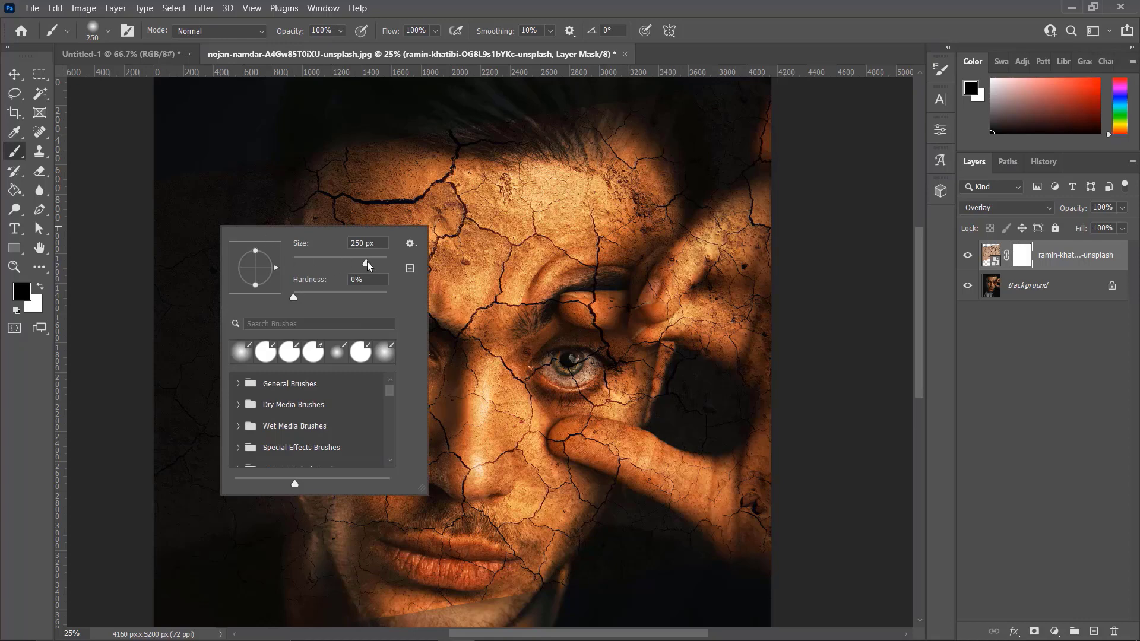
{"action": "left_click_drag", "start_coordinate": [368, 265], "coordinate": [373, 265]}
{"action": "key", "text": "Return"}
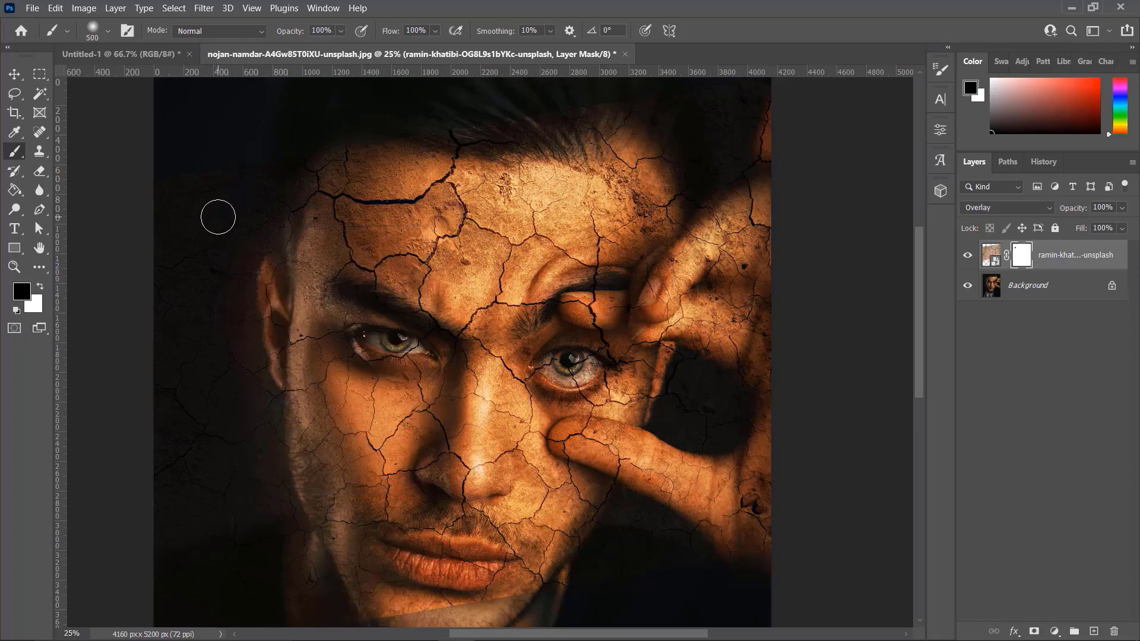
{"action": "key", "text": "bracketright"}
{"action": "key", "text": "bracketright"}
- Mask the cracks off the background, jaw, chin, hand, raised fingers and hairline
{"action": "left_click_drag", "start_coordinate": [214, 184], "coordinate": [176, 433]}
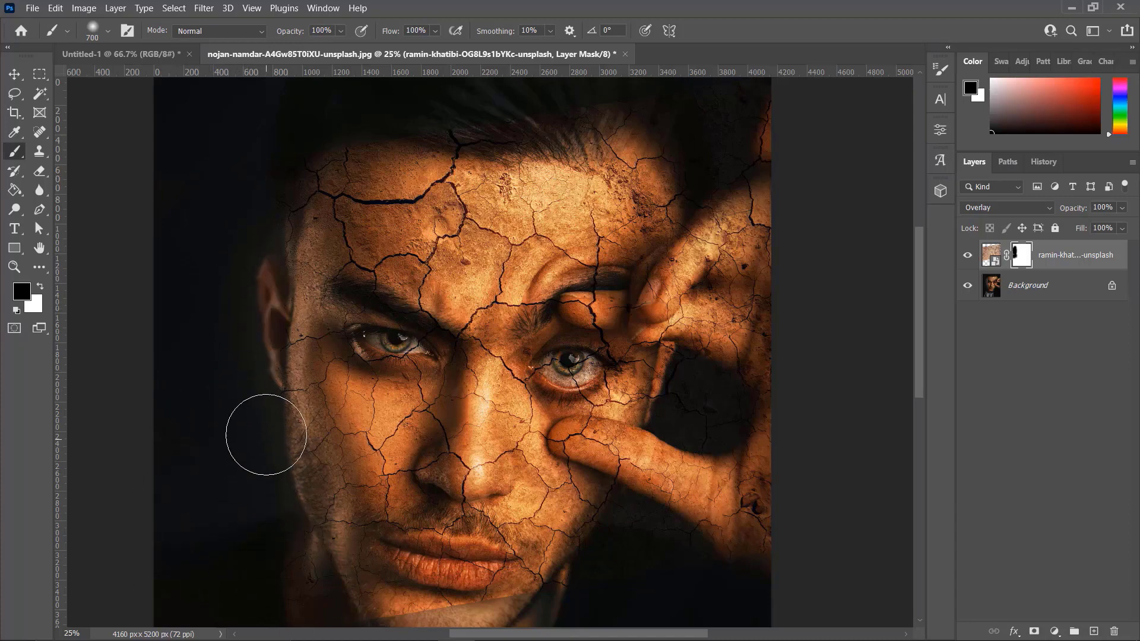
{"action": "mouse_move", "coordinate": [266, 435]}
{"action": "left_mouse_down"}
{"action": "mouse_move", "coordinate": [507, 587]}
{"action": "mouse_move", "coordinate": [420, 547]}
{"action": "left_mouse_up"}
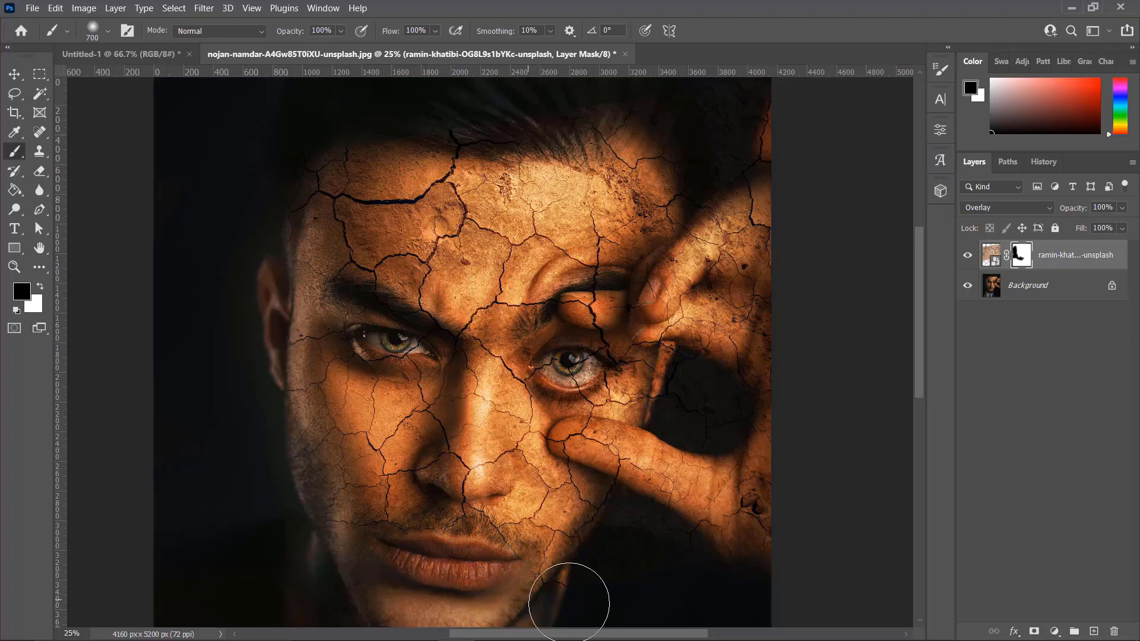
{"action": "left_click_drag", "start_coordinate": [569, 603], "coordinate": [546, 584]}
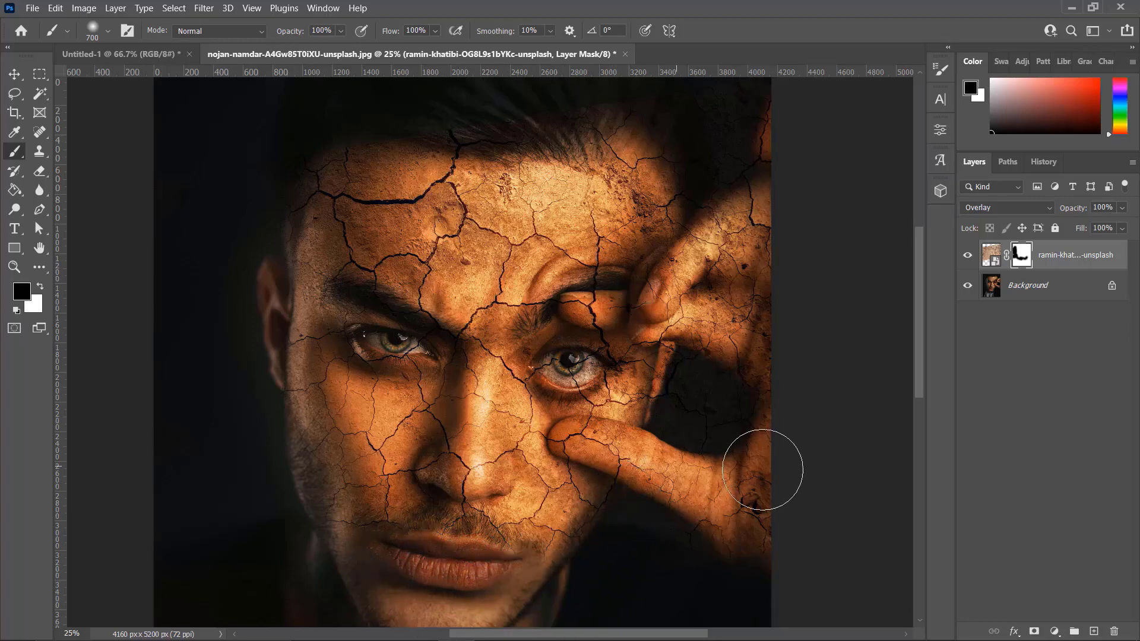
{"action": "mouse_move", "coordinate": [762, 469]}
{"action": "left_mouse_down"}
{"action": "mouse_move", "coordinate": [694, 575]}
{"action": "mouse_move", "coordinate": [631, 491]}
{"action": "mouse_move", "coordinate": [654, 475]}
{"action": "left_mouse_up"}
{"action": "key", "text": "bracketright"}
{"action": "key", "text": "bracketright"}
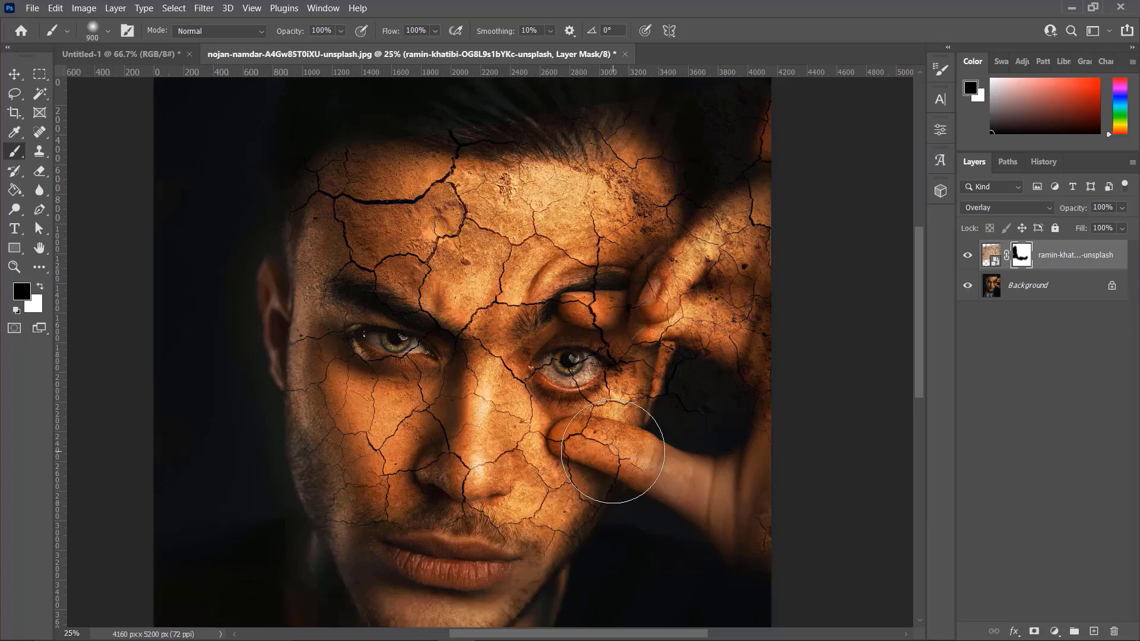
{"action": "key", "text": "bracketleft"}
{"action": "mouse_move", "coordinate": [719, 341]}
{"action": "left_mouse_down"}
{"action": "mouse_move", "coordinate": [751, 101]}
{"action": "mouse_move", "coordinate": [577, 89]}
{"action": "left_mouse_up"}
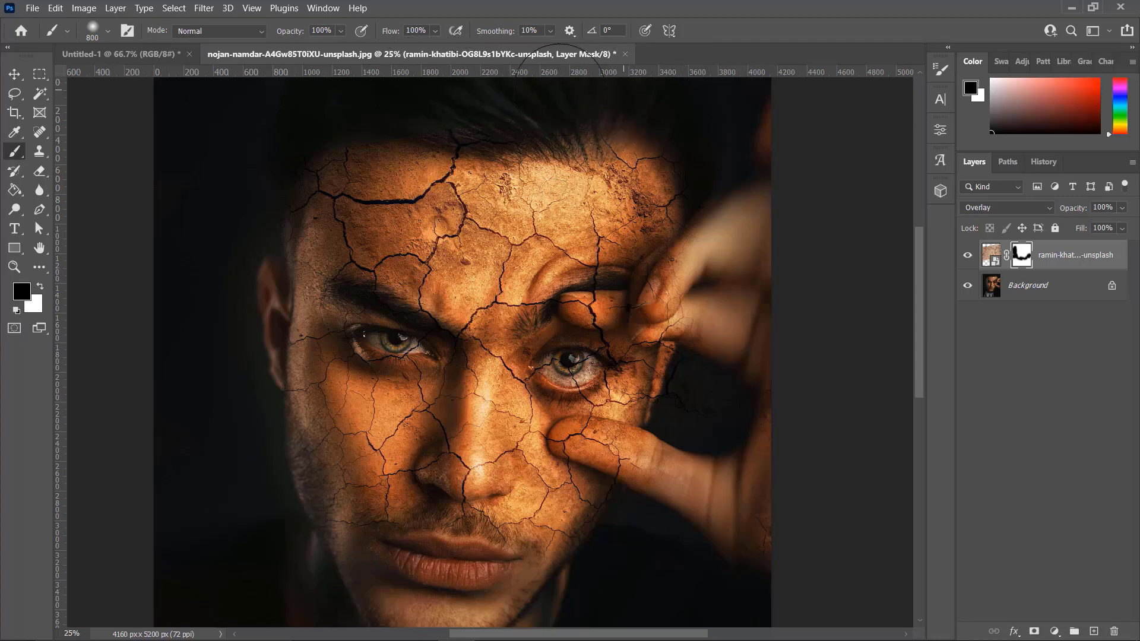
{"action": "left_click_drag", "start_coordinate": [577, 89], "coordinate": [466, 98]}
{"action": "key", "text": "bracketleft"}
{"action": "key", "text": "bracketleft"}
{"action": "key", "text": "bracketleft"}
- Mask the cracks off the fingertips and the held-open eye with a 150–250 px brush
{"action": "left_click_drag", "start_coordinate": [652, 317], "coordinate": [672, 268]}
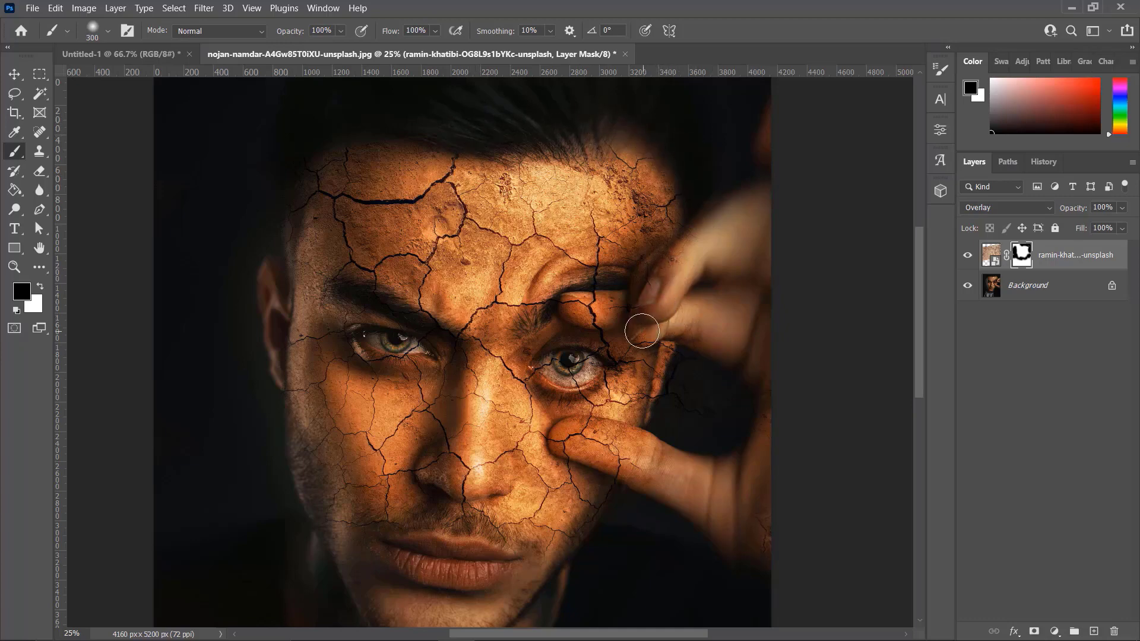
{"action": "key", "text": "bracketleft"}
{"action": "key", "text": "bracketleft"}
{"action": "key", "text": "bracketleft"}
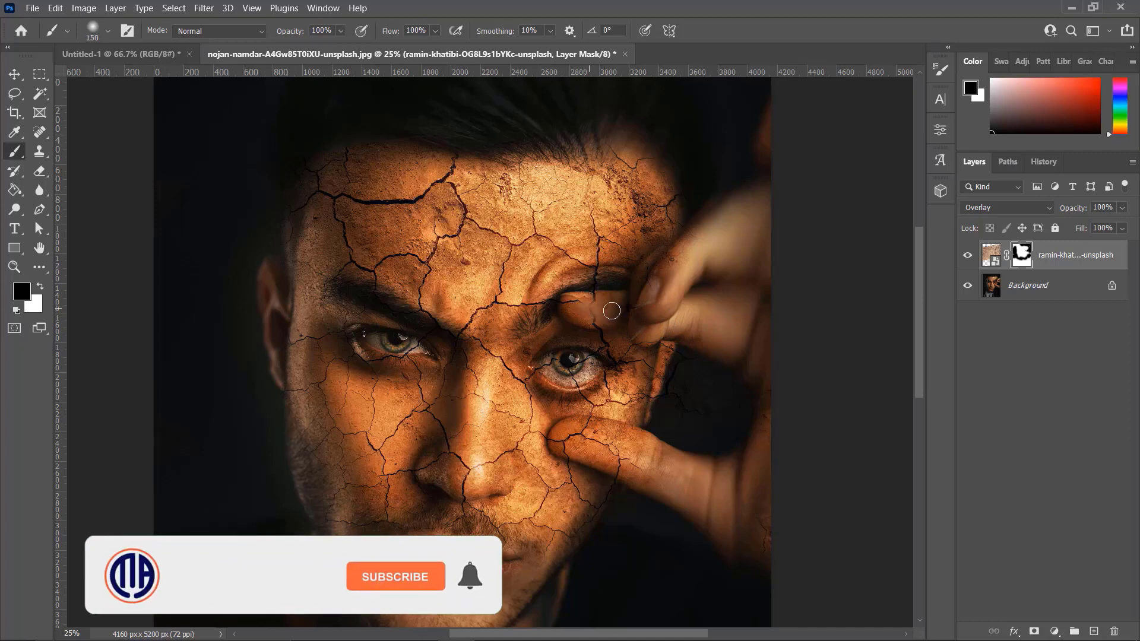
{"action": "left_click_drag", "start_coordinate": [574, 306], "coordinate": [603, 318]}
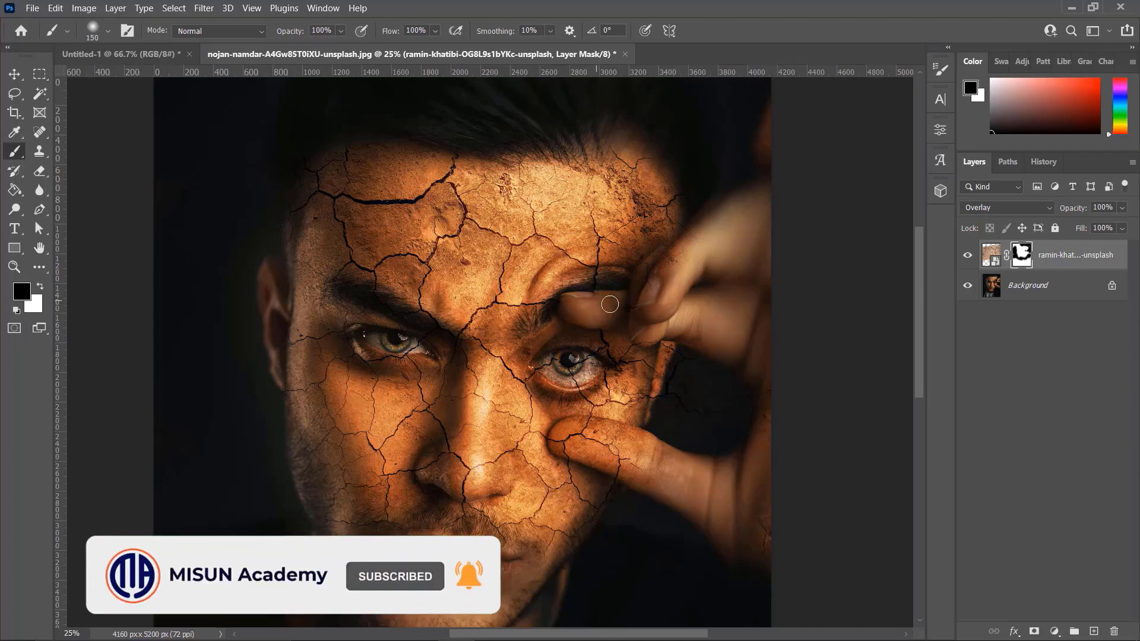
{"action": "key", "text": "bracketright"}
{"action": "key", "text": "bracketright"}
{"action": "key", "text": "bracketright"}
{"action": "mouse_move", "coordinate": [562, 387]}
{"action": "left_mouse_down"}
{"action": "mouse_move", "coordinate": [552, 368]}
{"action": "mouse_move", "coordinate": [600, 363]}
{"action": "mouse_move", "coordinate": [625, 343]}
{"action": "left_mouse_up"}
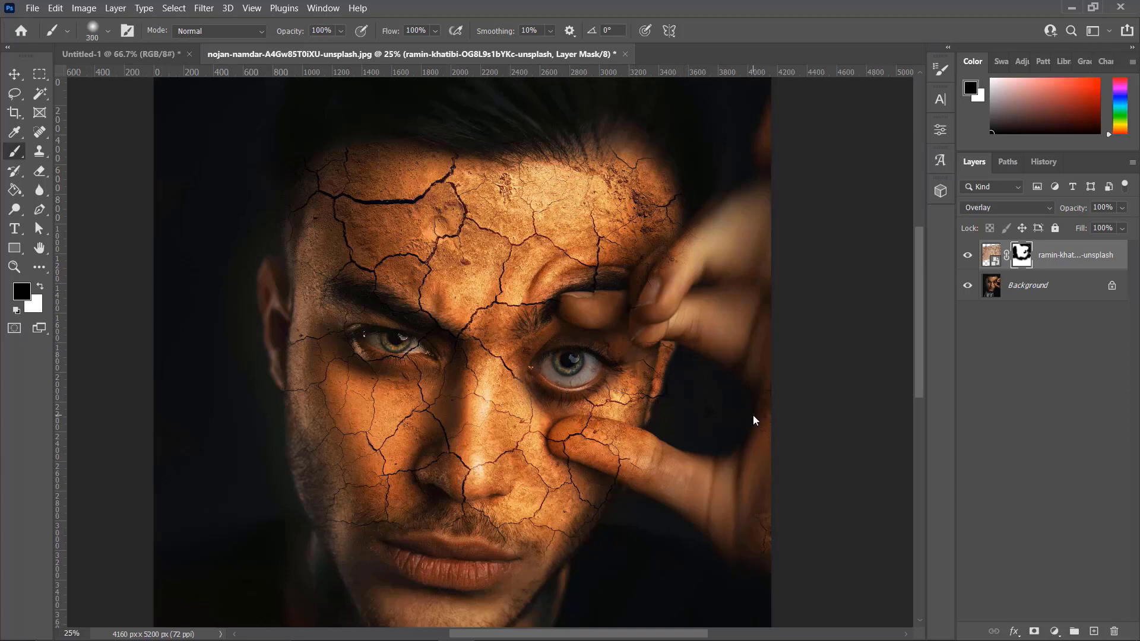
{"action": "key", "text": "bracketright"}
{"action": "key", "text": "bracketright"}
{"action": "key", "text": "bracketleft"}
{"action": "key", "text": "bracketleft"}
{"action": "key", "text": "bracketleft"}
{"action": "mouse_move", "coordinate": [565, 442]}
{"action": "left_mouse_down"}
{"action": "mouse_move", "coordinate": [568, 429]}
{"action": "mouse_move", "coordinate": [595, 436]}
{"action": "left_mouse_up"}
- Zoom in and clear the cracks from the fingertip top, left eye and moustache
{"action": "key", "text": "ctrl+plus"}
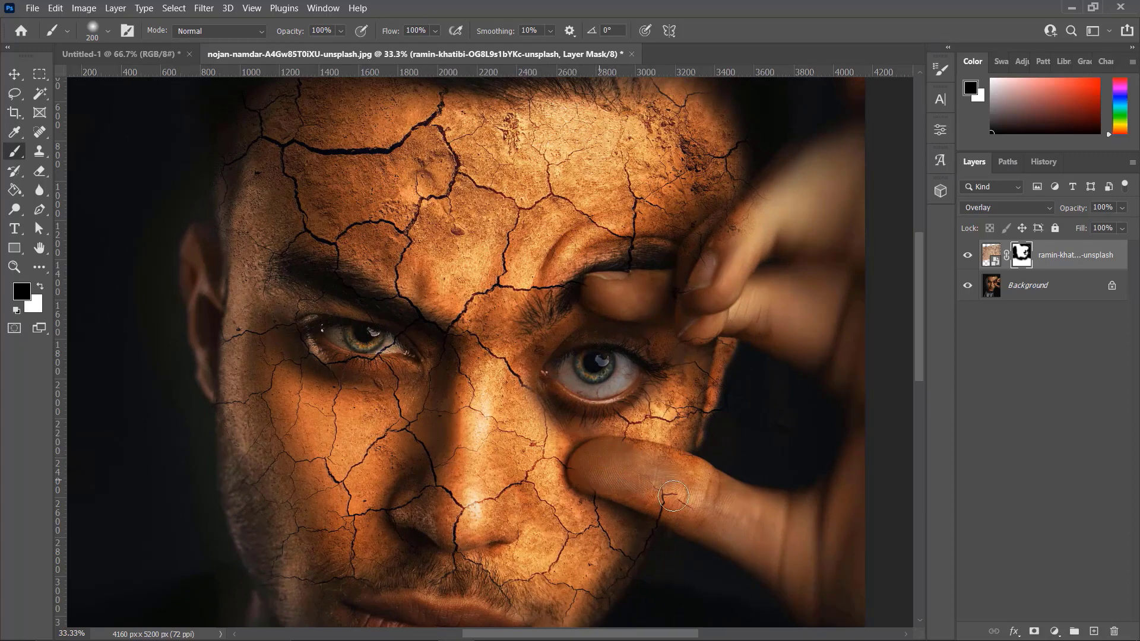
{"action": "key", "text": "bracketleft"}
{"action": "key", "text": "bracketleft"}
{"action": "key", "text": "bracketleft"}
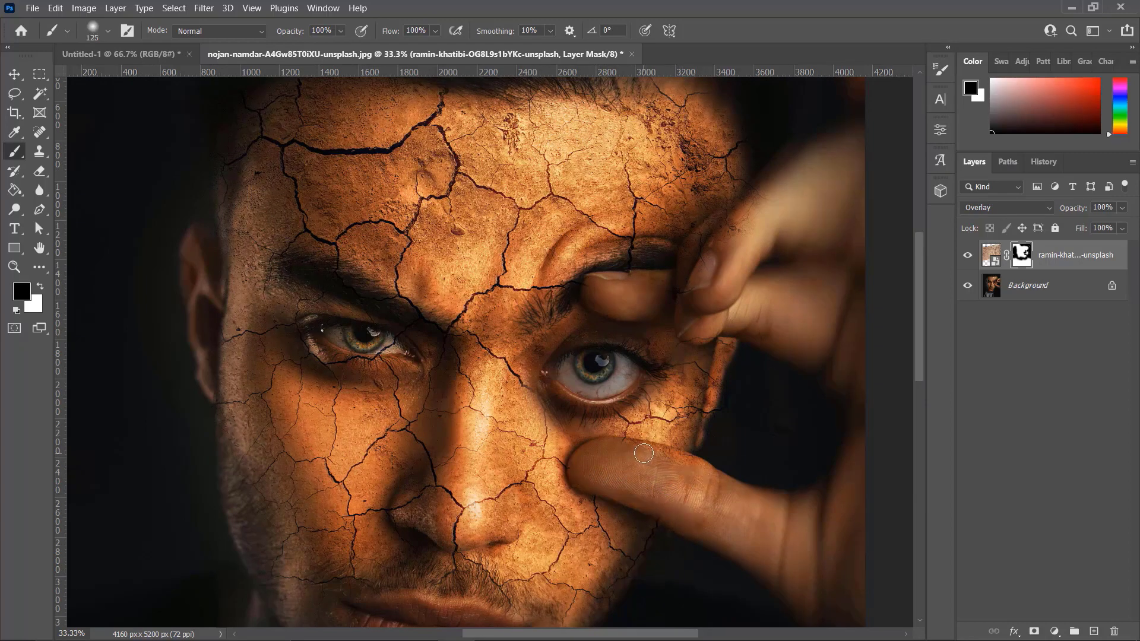
{"action": "mouse_move", "coordinate": [641, 454]}
{"action": "left_mouse_down"}
{"action": "mouse_move", "coordinate": [617, 450]}
{"action": "mouse_move", "coordinate": [642, 452]}
{"action": "left_mouse_up"}
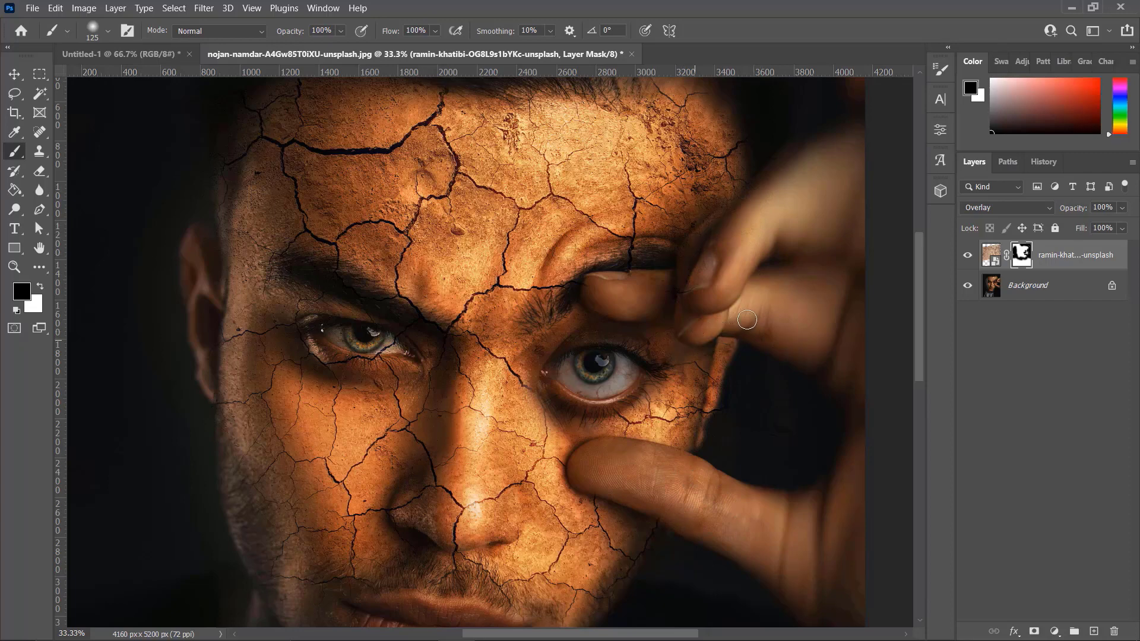
{"action": "left_click_drag", "start_coordinate": [350, 333], "coordinate": [416, 350]}
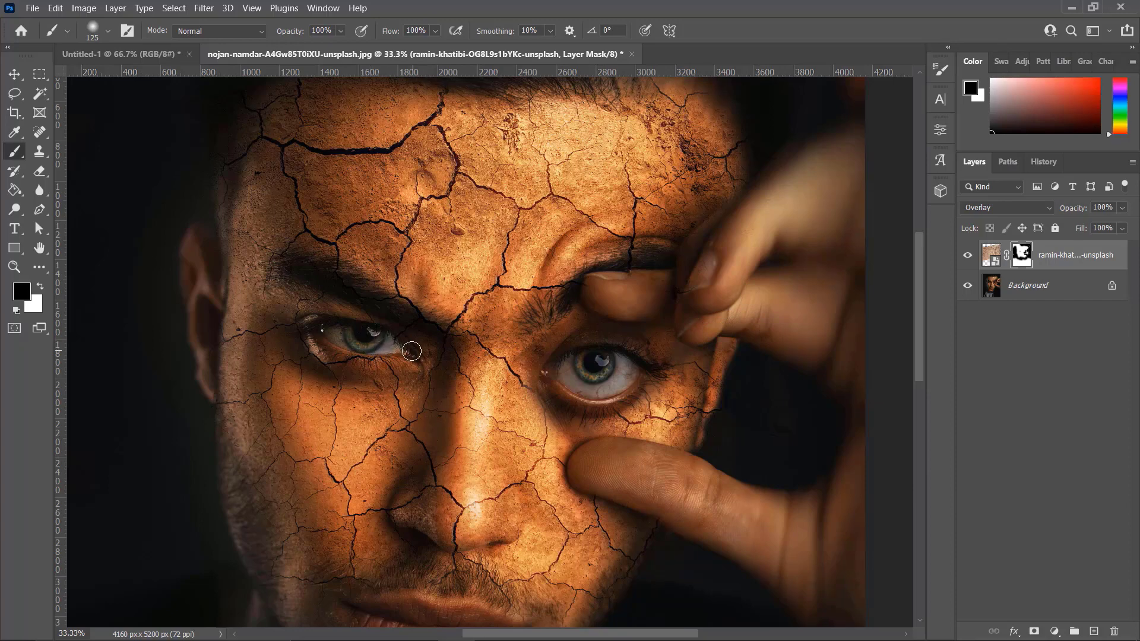
{"action": "mouse_move", "coordinate": [460, 581]}
{"action": "left_mouse_down"}
{"action": "mouse_move", "coordinate": [488, 578]}
{"action": "mouse_move", "coordinate": [347, 584]}
{"action": "mouse_move", "coordinate": [422, 559]}
{"action": "left_mouse_up"}
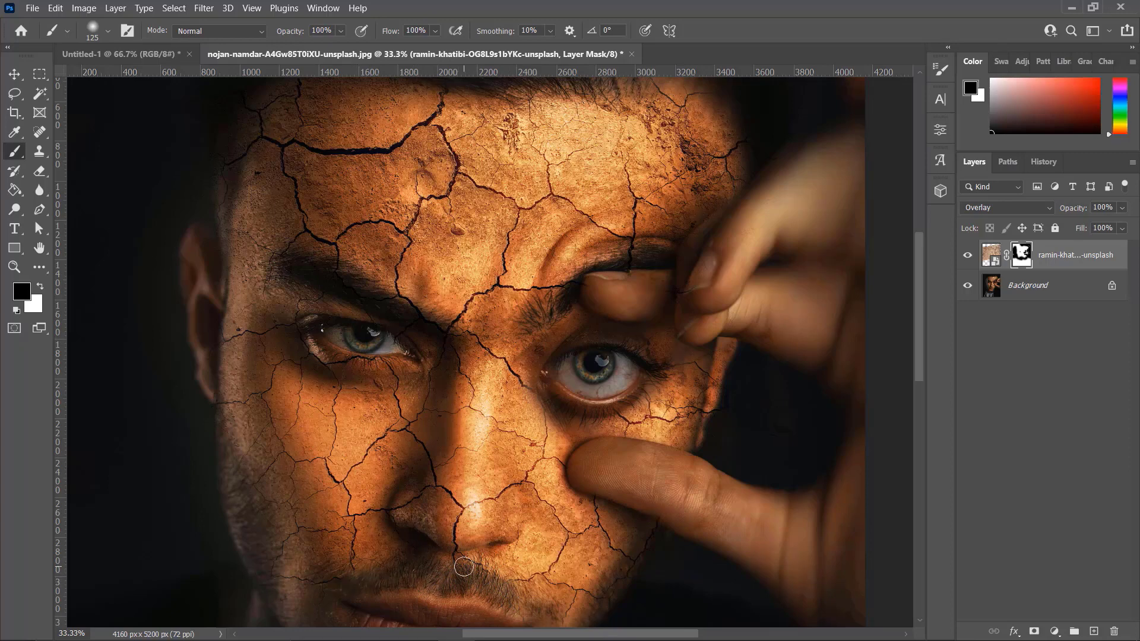
{"action": "scroll", "coordinate": [464, 567], "scroll_direction": "down", "scroll_amount": 1}
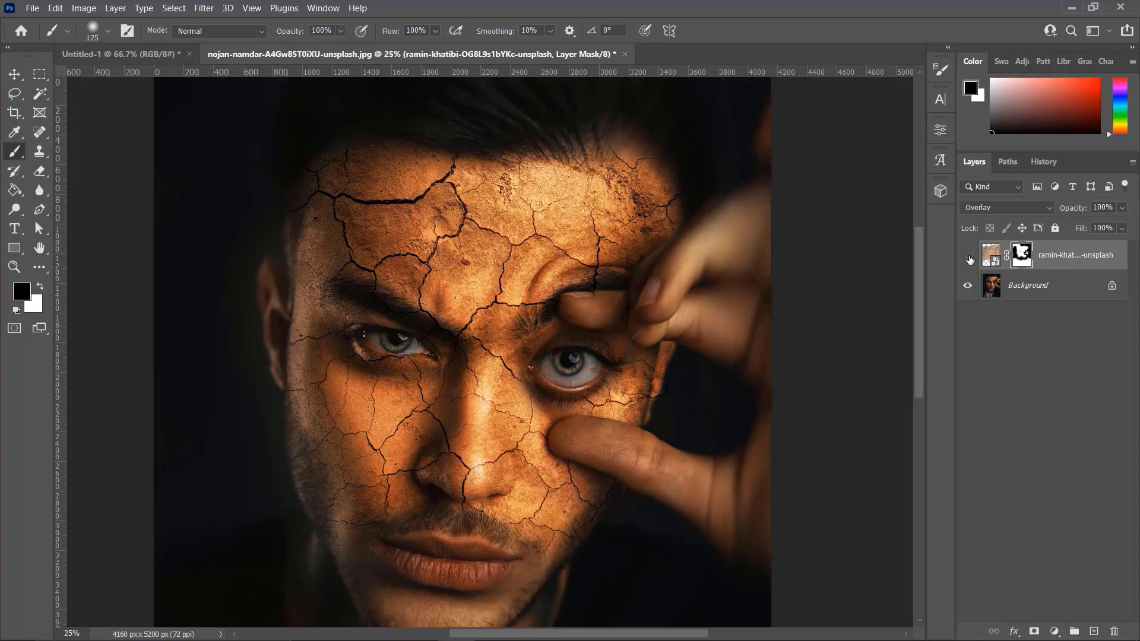
- Compare the face with the texture hidden and shown, then set its opacity to 83%
{"action": "left_click", "coordinate": [969, 259]}
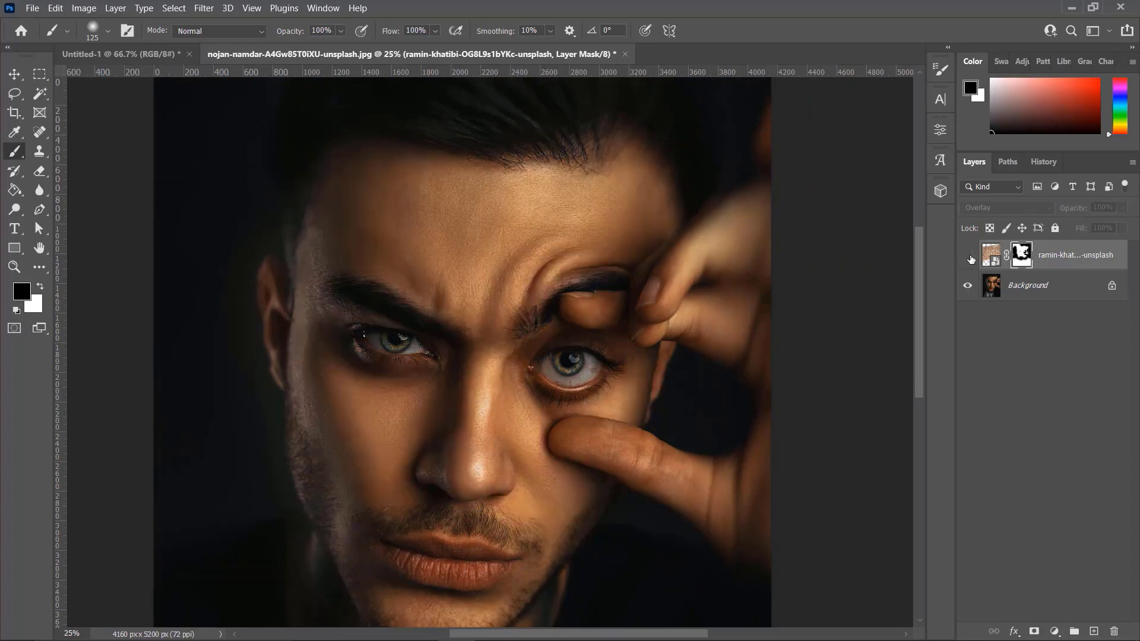
{"action": "left_click", "coordinate": [968, 256]}
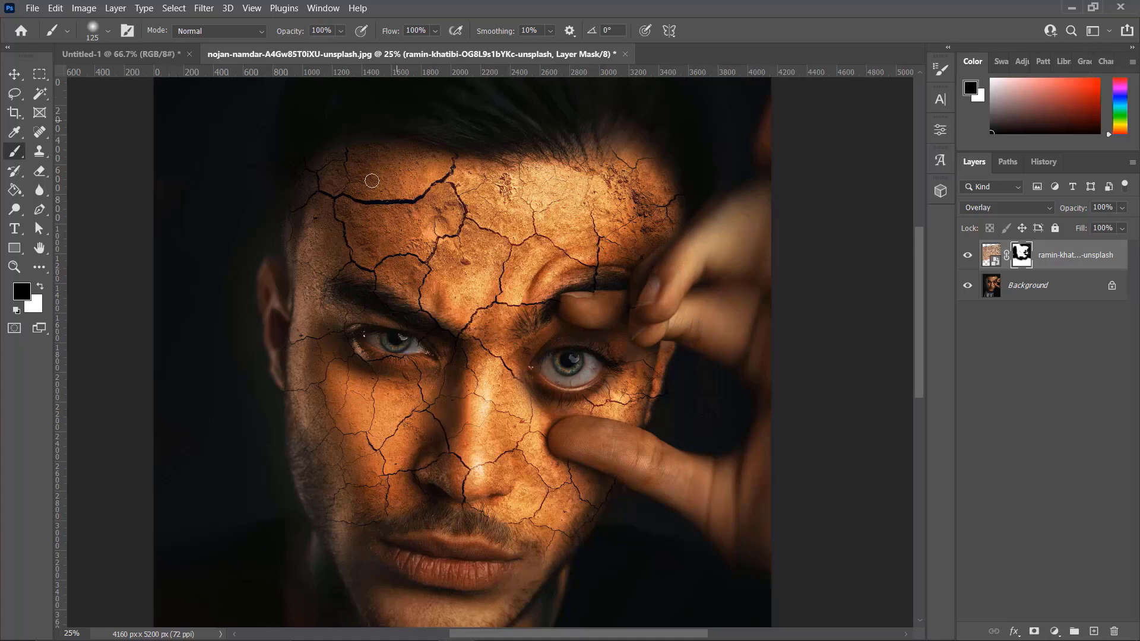
{"action": "left_click", "coordinate": [1122, 208]}
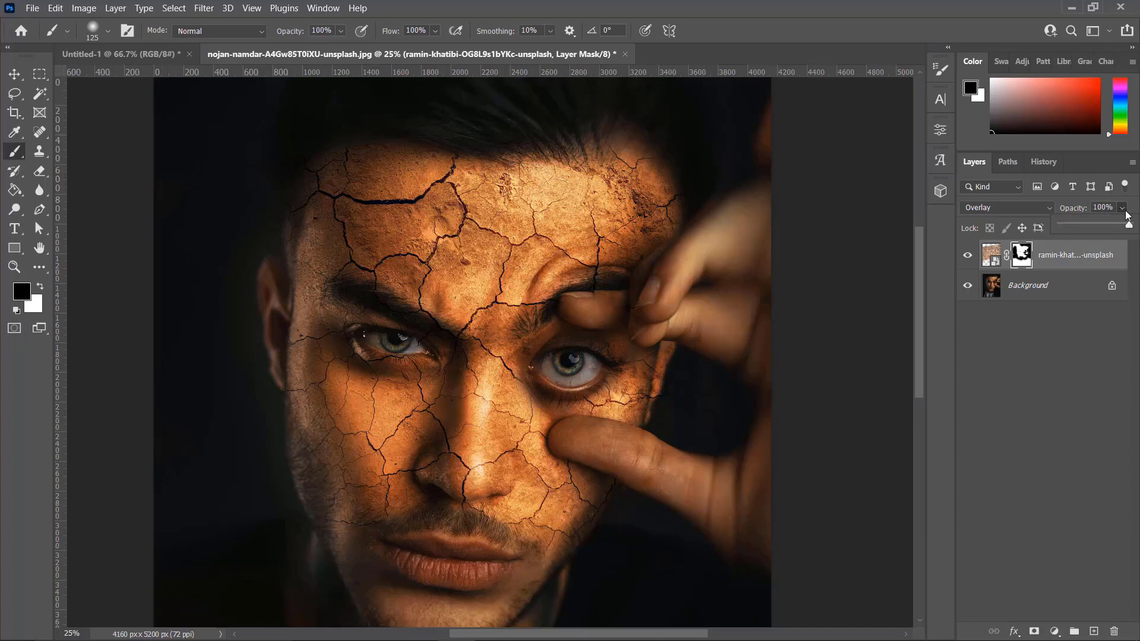
{"action": "left_click_drag", "start_coordinate": [1129, 225], "coordinate": [1117, 230]}
- Target the texture image, swap foreground and background colours, and adjust the zoom
{"action": "left_click", "coordinate": [1112, 268]}
{"action": "key", "text": "x"}
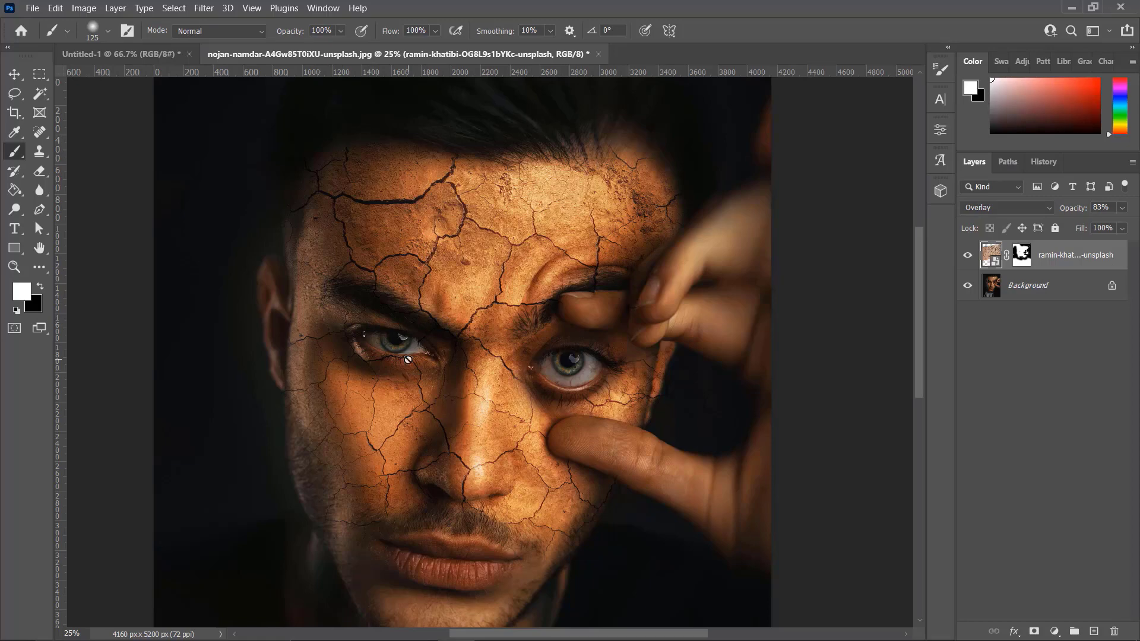
{"action": "scroll", "coordinate": [408, 359], "scroll_direction": "up", "scroll_amount": 1}
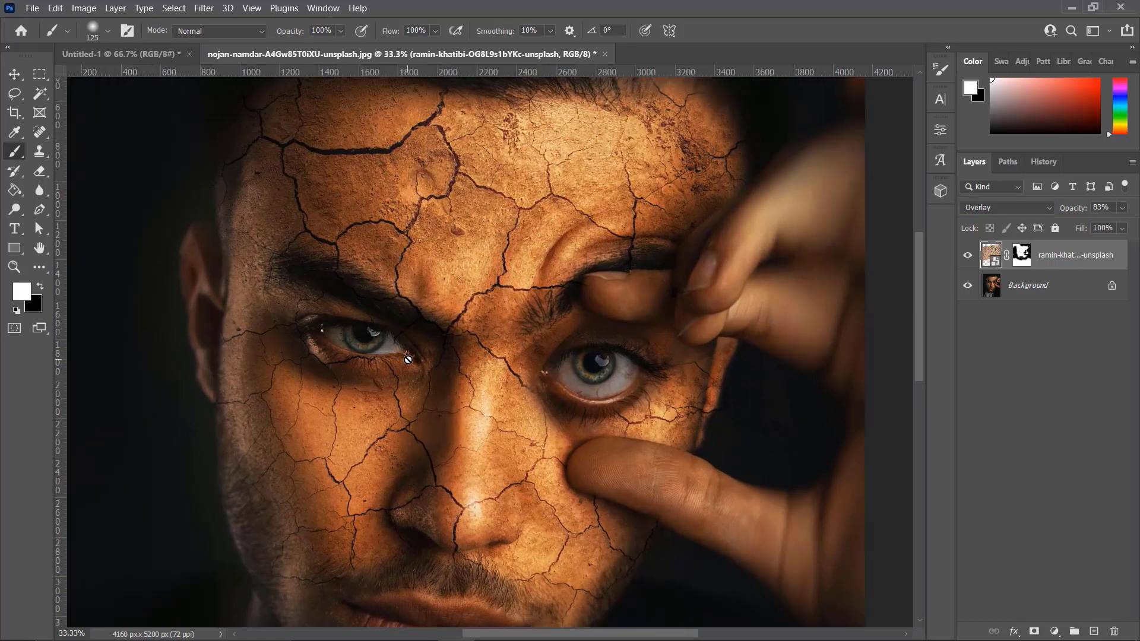
{"action": "scroll", "coordinate": [408, 359], "scroll_direction": "up", "scroll_amount": 1}
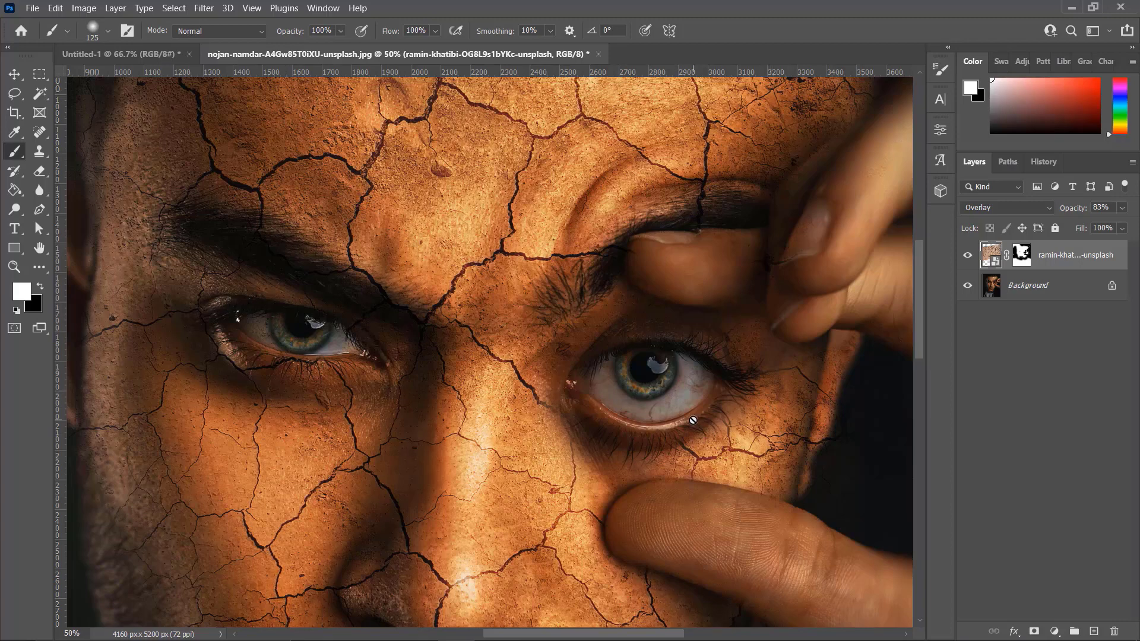
{"action": "scroll", "coordinate": [689, 421], "scroll_direction": "down", "scroll_amount": 1}
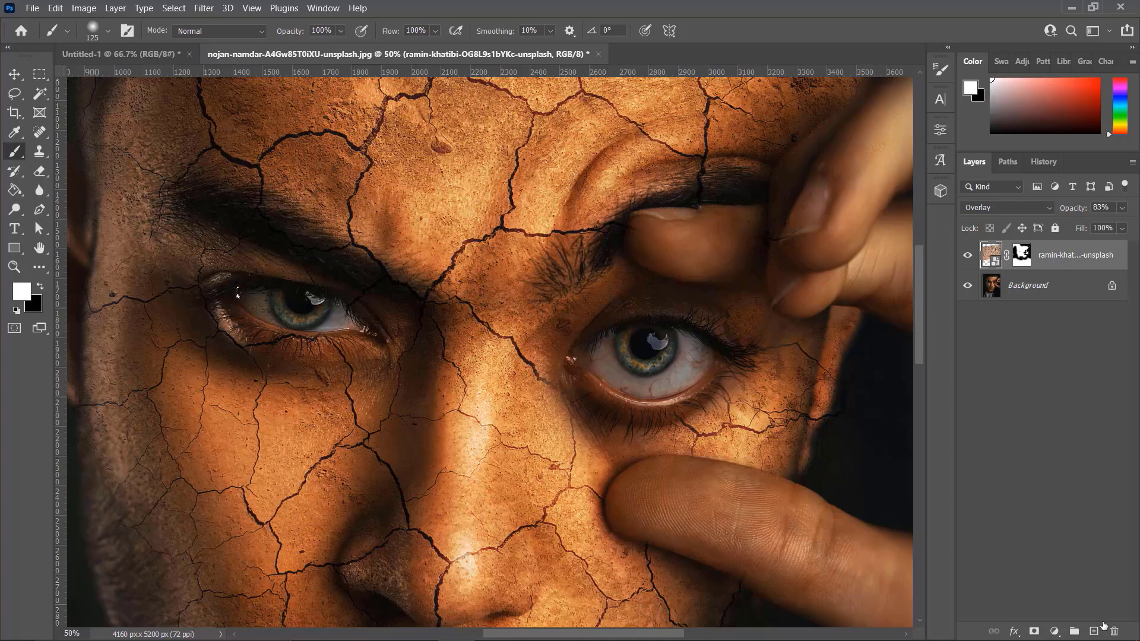
- Add a new Layer 1 and choose pure red as the painting colour
{"action": "left_click", "coordinate": [1095, 631]}
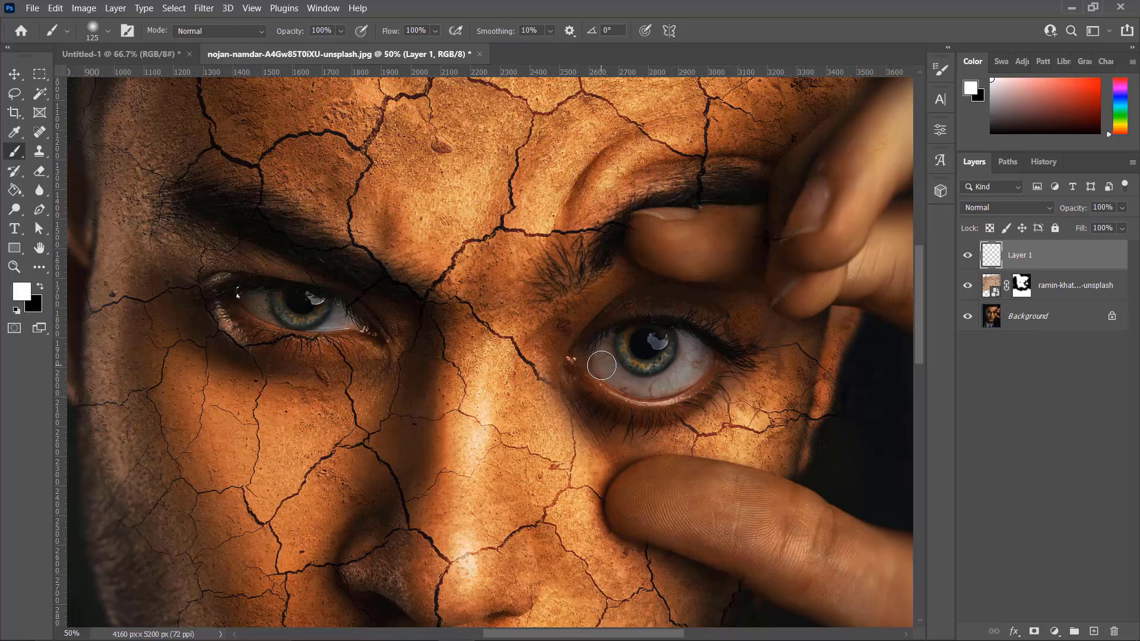
{"action": "left_click_drag", "start_coordinate": [601, 366], "coordinate": [683, 371]}
{"action": "left_click", "coordinate": [22, 291]}
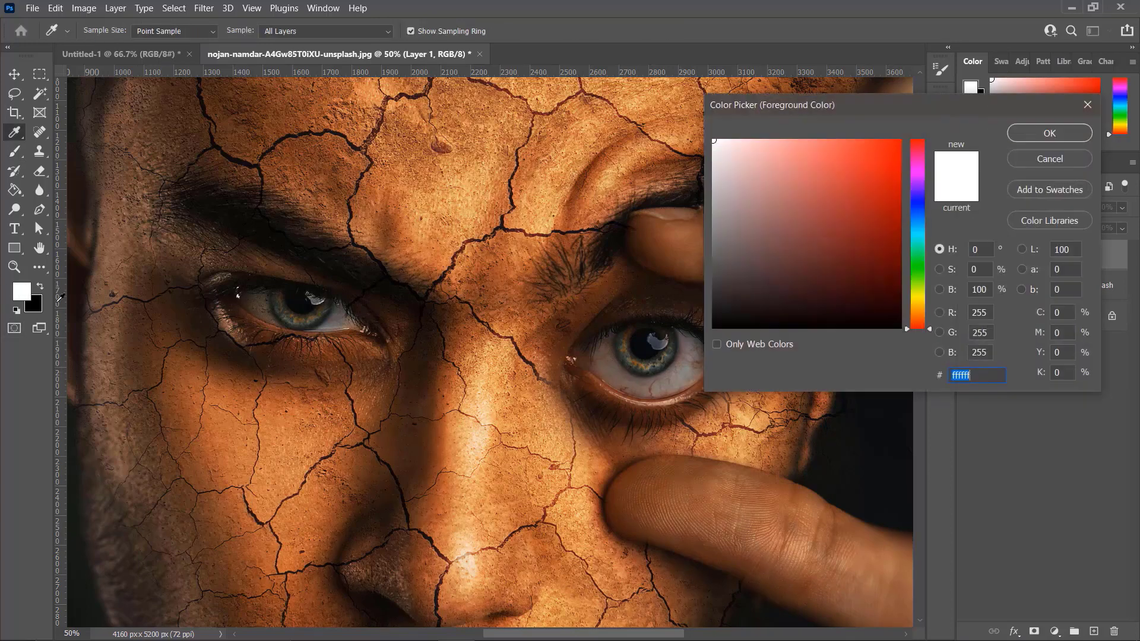
{"action": "left_click_drag", "start_coordinate": [889, 175], "coordinate": [905, 140]}
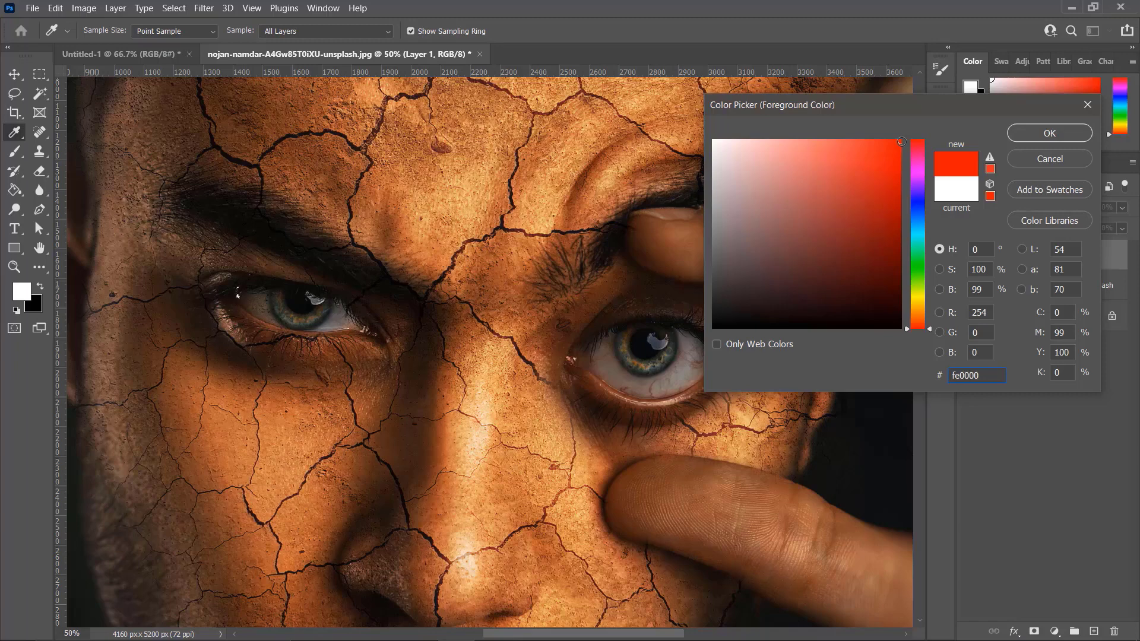
{"action": "left_click", "coordinate": [1021, 130]}
{"action": "key", "text": "b"}
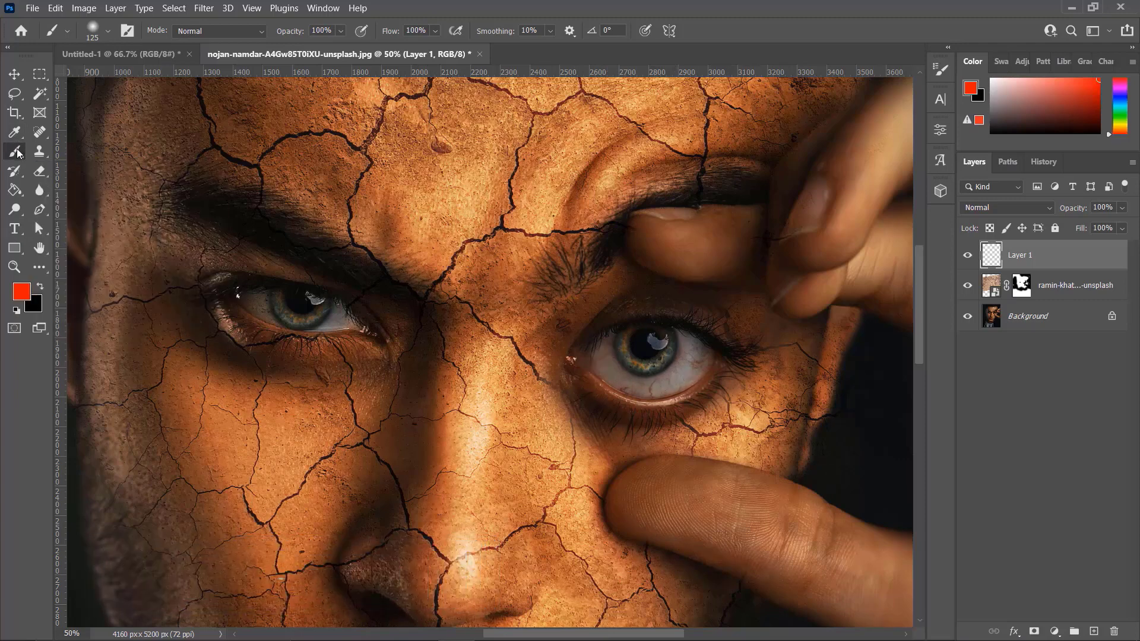
- Paint a soft red glow over the held-open eye's iris with a 150 px brush
{"action": "key", "text": "bracketright"}
{"action": "key", "text": "bracketright"}
{"action": "key", "text": "bracketright"}
{"action": "left_click", "coordinate": [650, 363]}
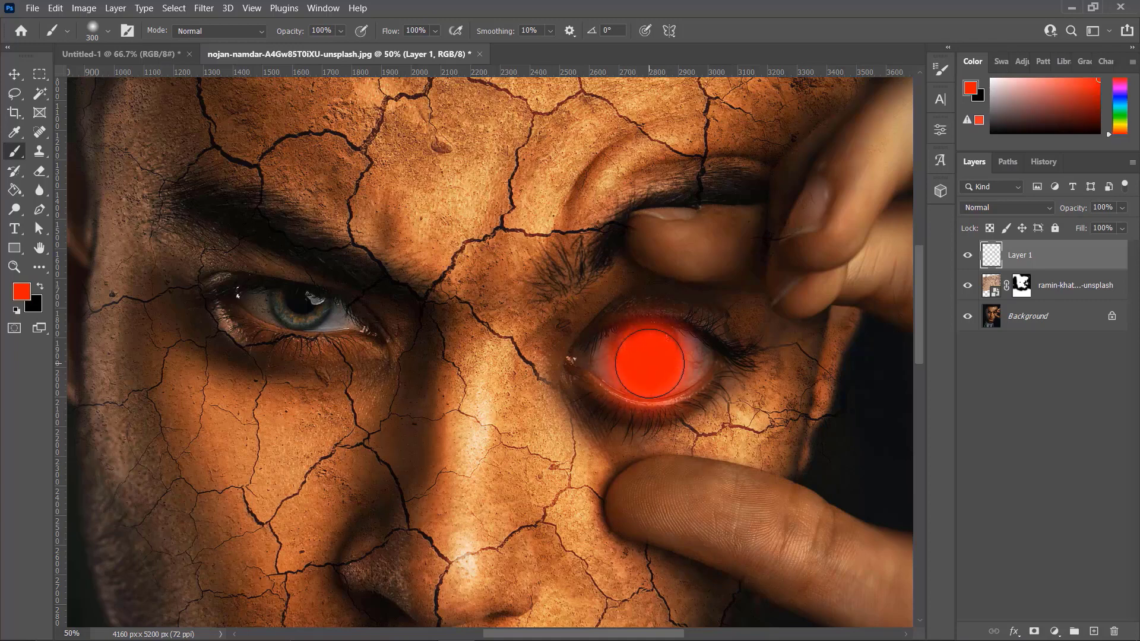
{"action": "left_click_drag", "start_coordinate": [649, 363], "coordinate": [647, 348]}
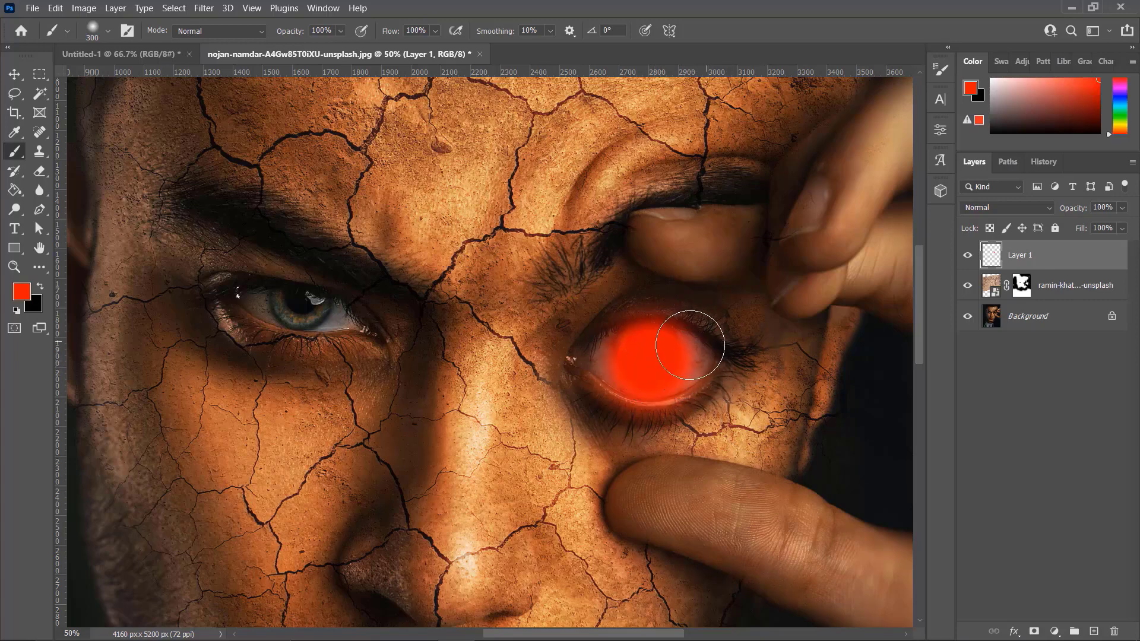
{"action": "mouse_move", "coordinate": [692, 331]}
{"action": "left_mouse_down"}
{"action": "mouse_move", "coordinate": [644, 340]}
{"action": "mouse_move", "coordinate": [642, 352]}
{"action": "left_mouse_up"}
- Squash and widen the red paint to fit the eye, then blend Layer 1 in Divide mode
{"action": "key", "text": "ctrl+t"}
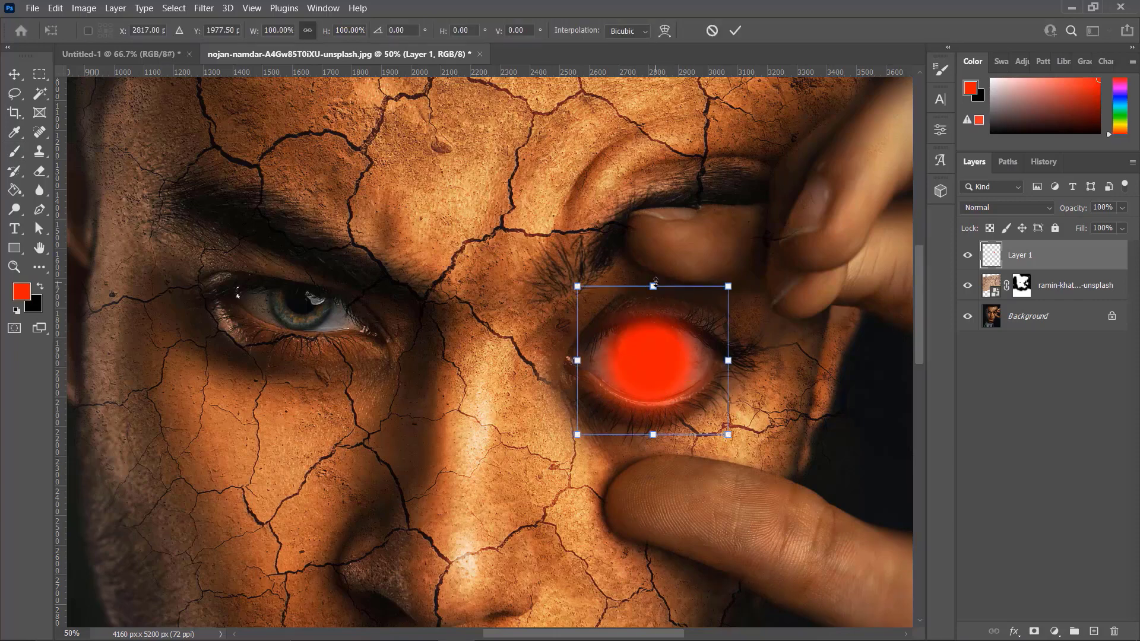
{"action": "left_click_drag", "start_coordinate": [653, 287], "coordinate": [653, 292]}
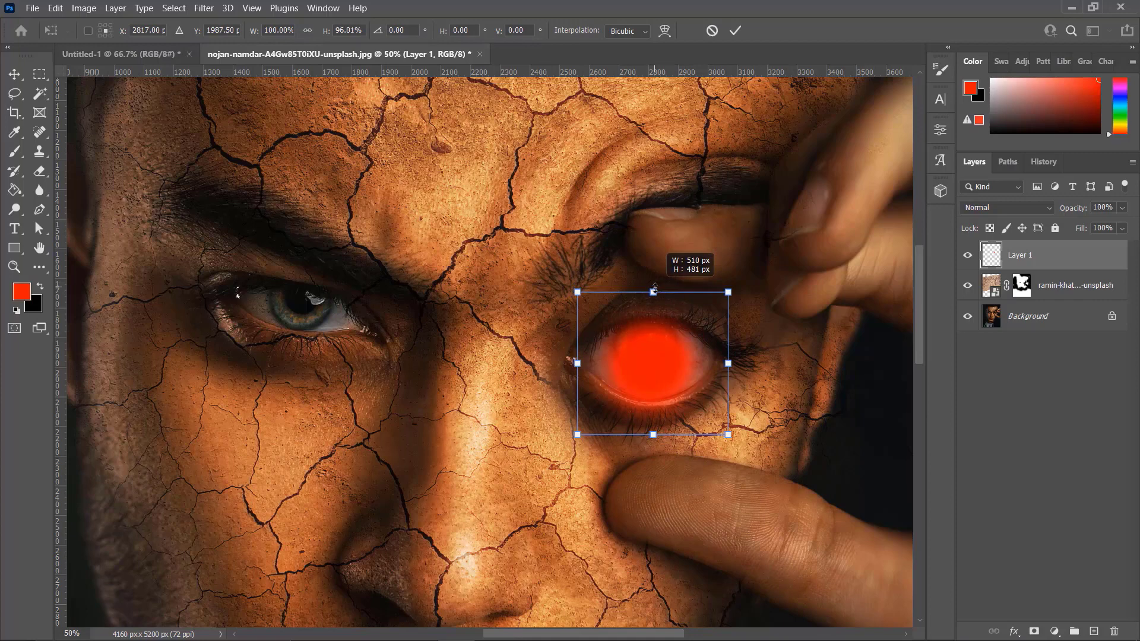
{"action": "left_click_drag", "start_coordinate": [653, 434], "coordinate": [653, 421]}
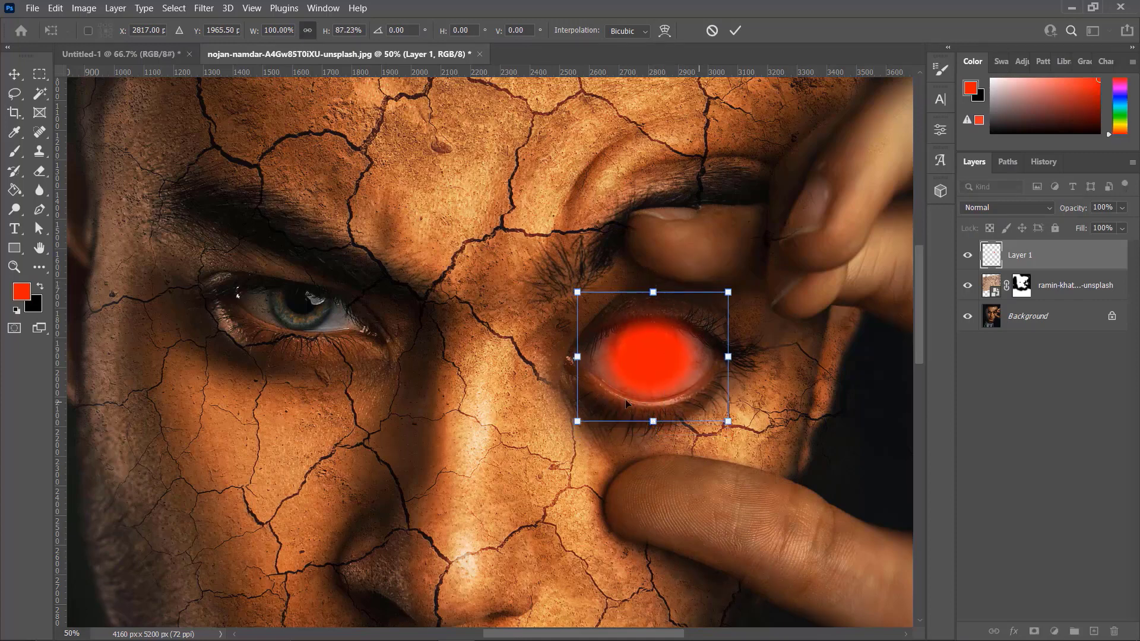
{"action": "left_click_drag", "start_coordinate": [578, 357], "coordinate": [568, 357]}
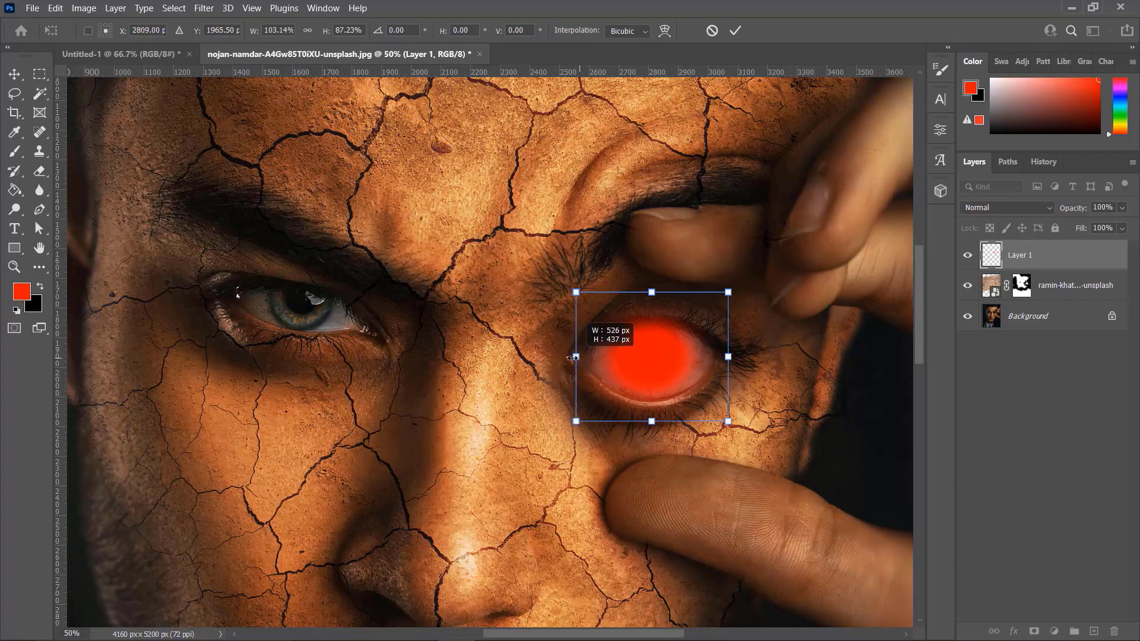
{"action": "left_click_drag", "start_coordinate": [728, 357], "coordinate": [739, 357]}
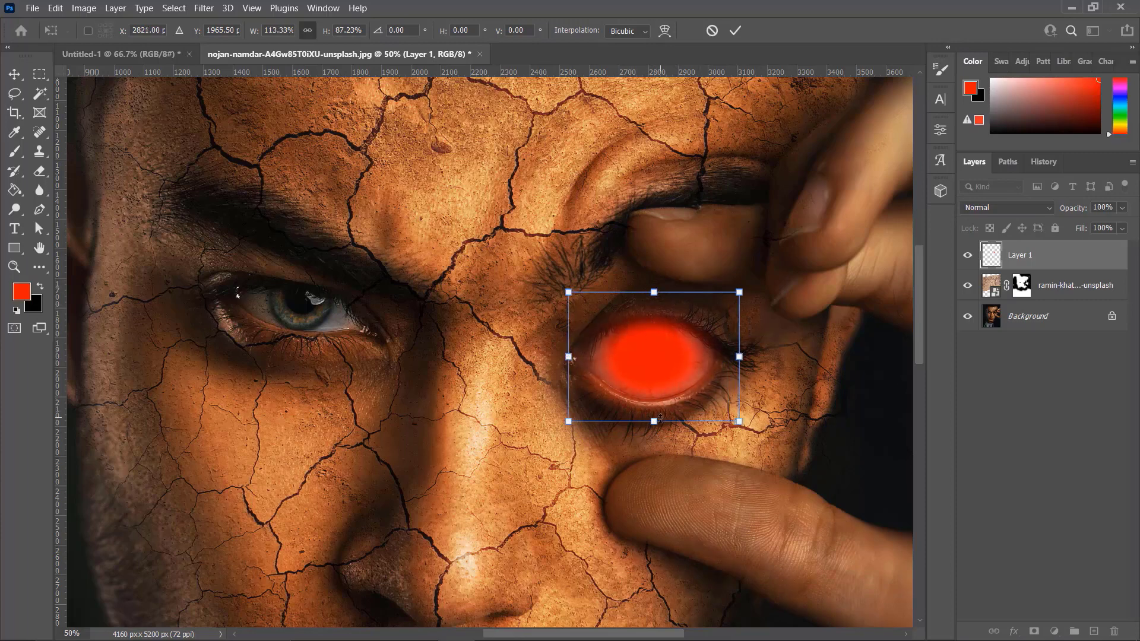
{"action": "left_click", "coordinate": [739, 34]}
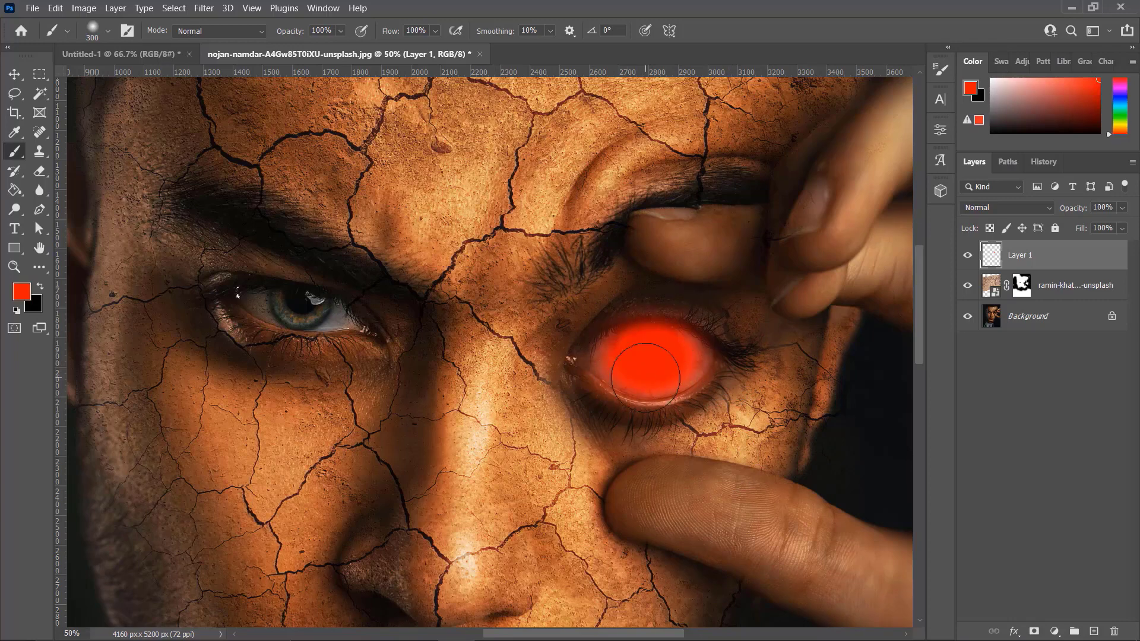
{"action": "left_click", "coordinate": [1001, 207]}
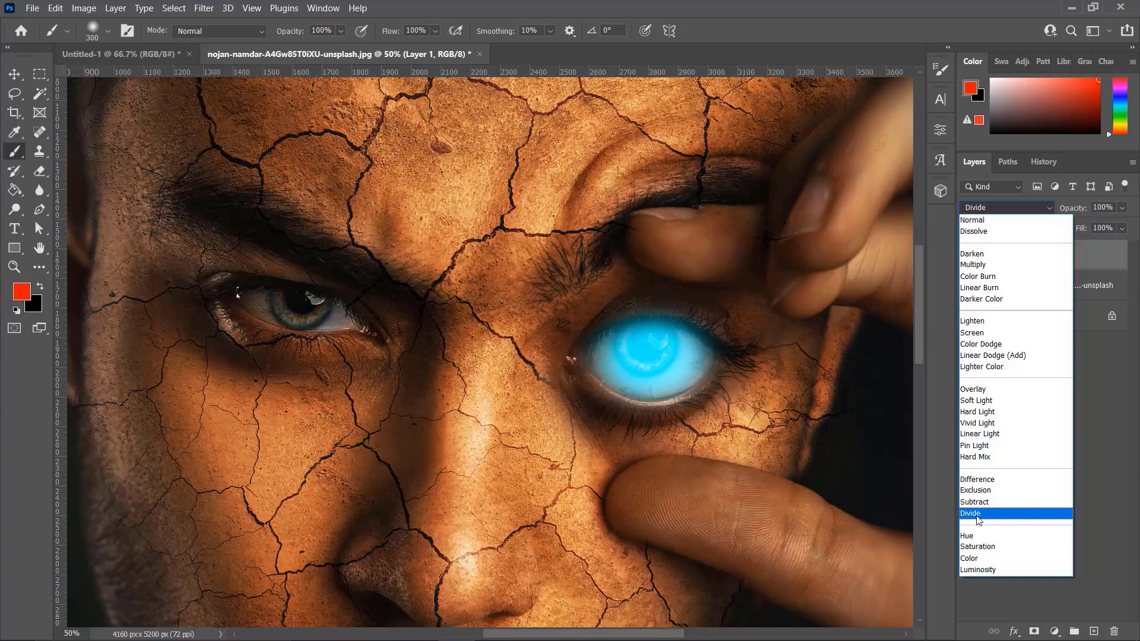
{"action": "left_click", "coordinate": [978, 514]}
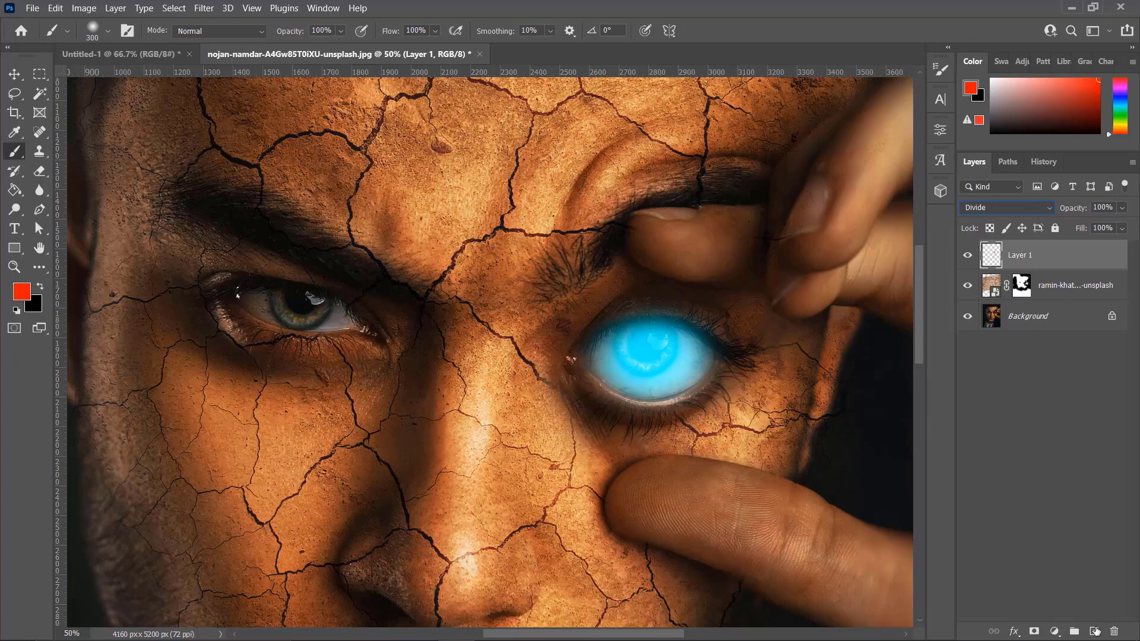
- Add Layer 2 and dab red paint over the left eye's iris
{"action": "left_click", "coordinate": [1093, 631]}
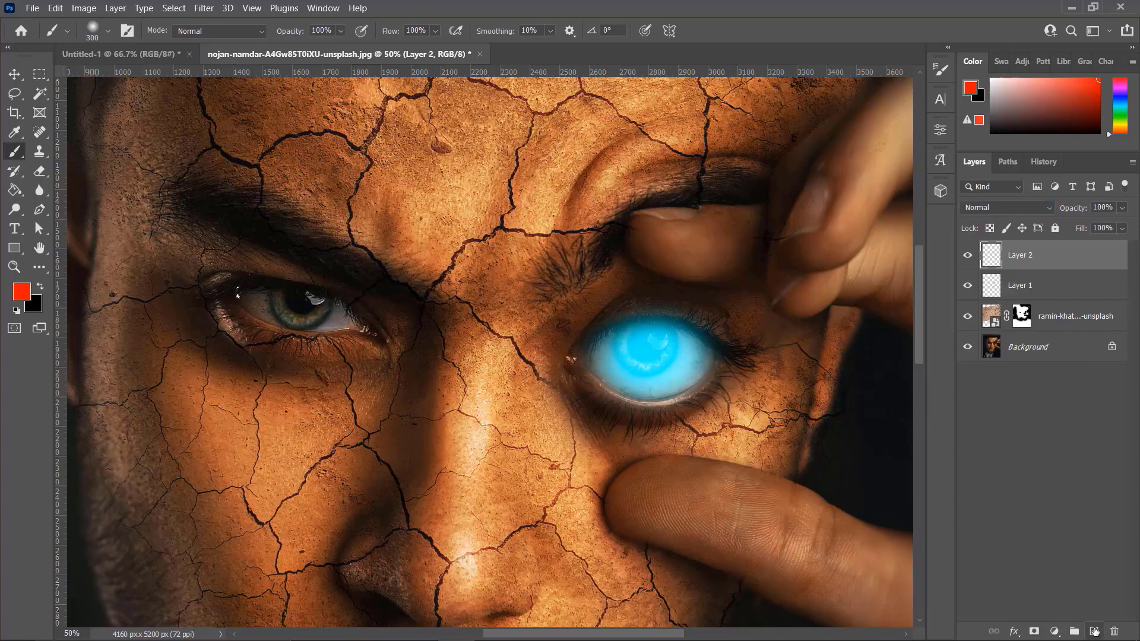
{"action": "left_click", "coordinate": [296, 305]}
{"action": "left_click", "coordinate": [292, 303]}
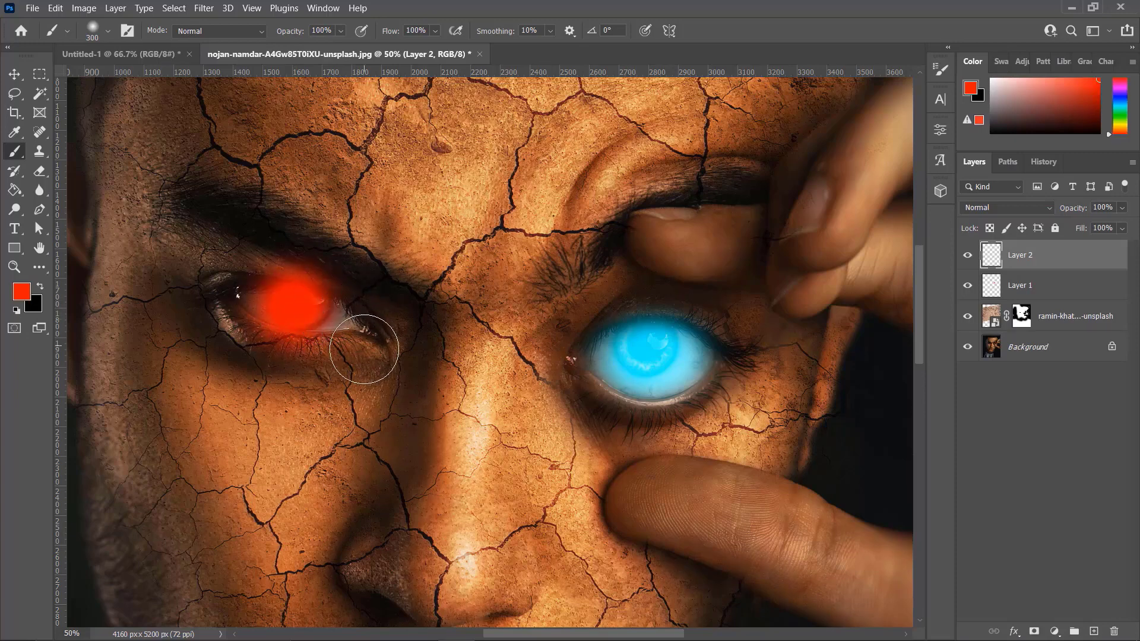
{"action": "left_click", "coordinate": [305, 317]}
- Squash, widen and tilt the red paint about 9.75° to fit the left eye
{"action": "key", "text": "ctrl+t"}
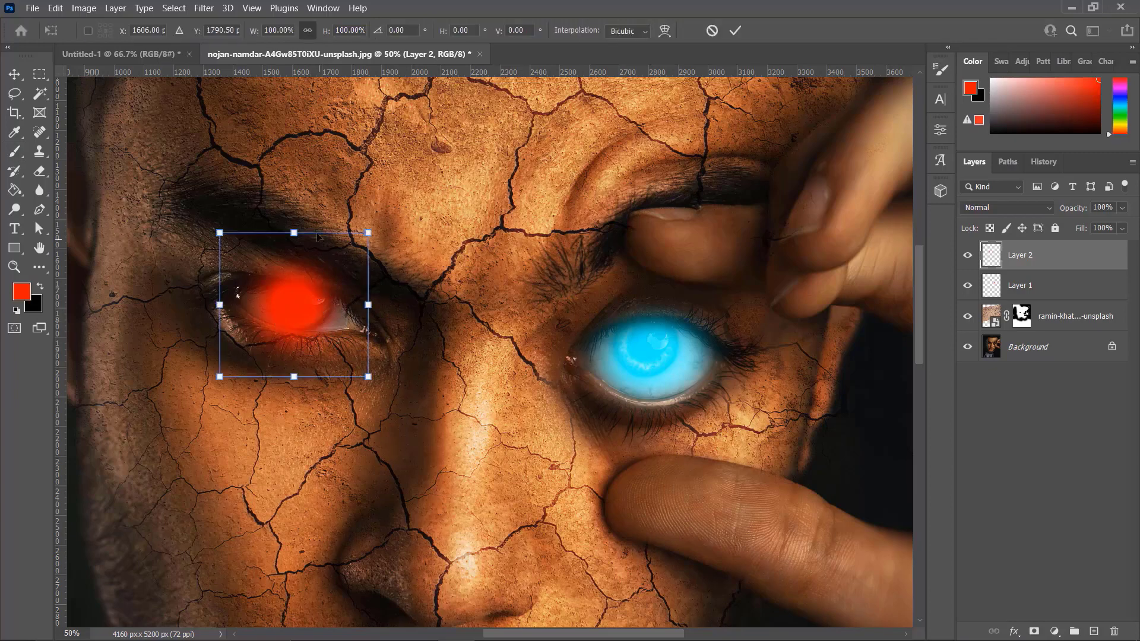
{"action": "left_click_drag", "start_coordinate": [300, 228], "coordinate": [295, 259]}
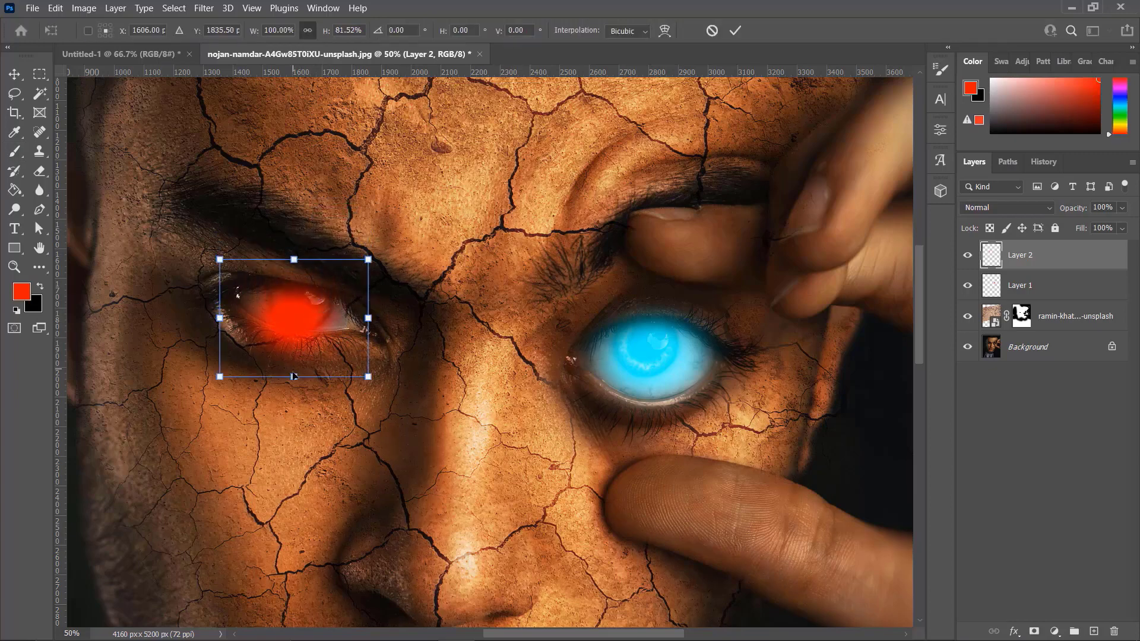
{"action": "left_click_drag", "start_coordinate": [294, 376], "coordinate": [293, 348]}
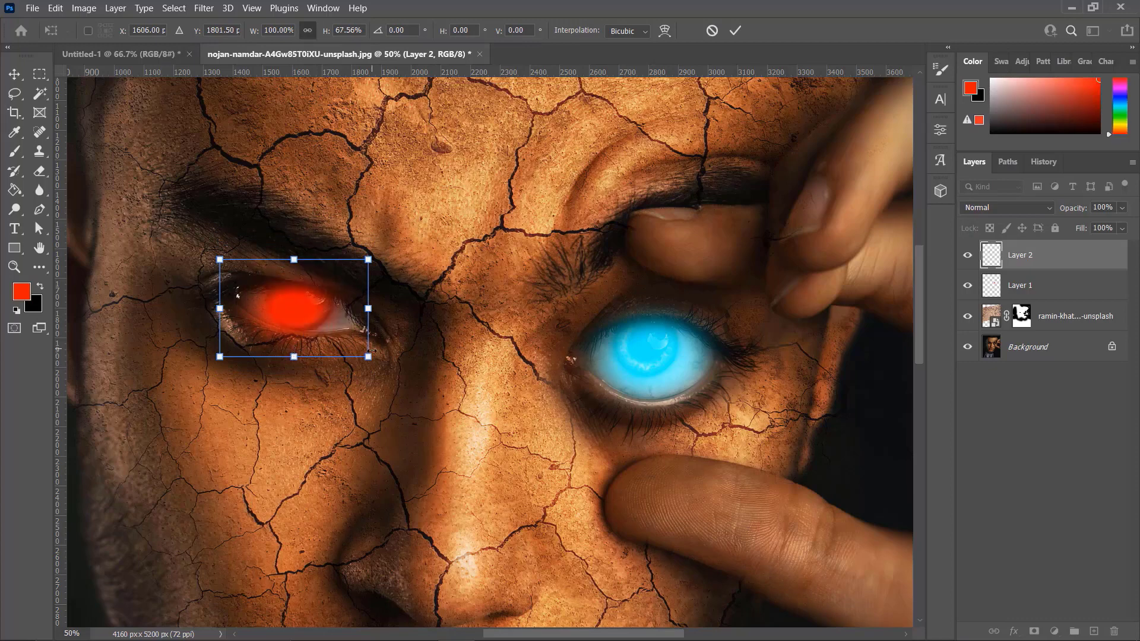
{"action": "left_click_drag", "start_coordinate": [371, 351], "coordinate": [380, 351]}
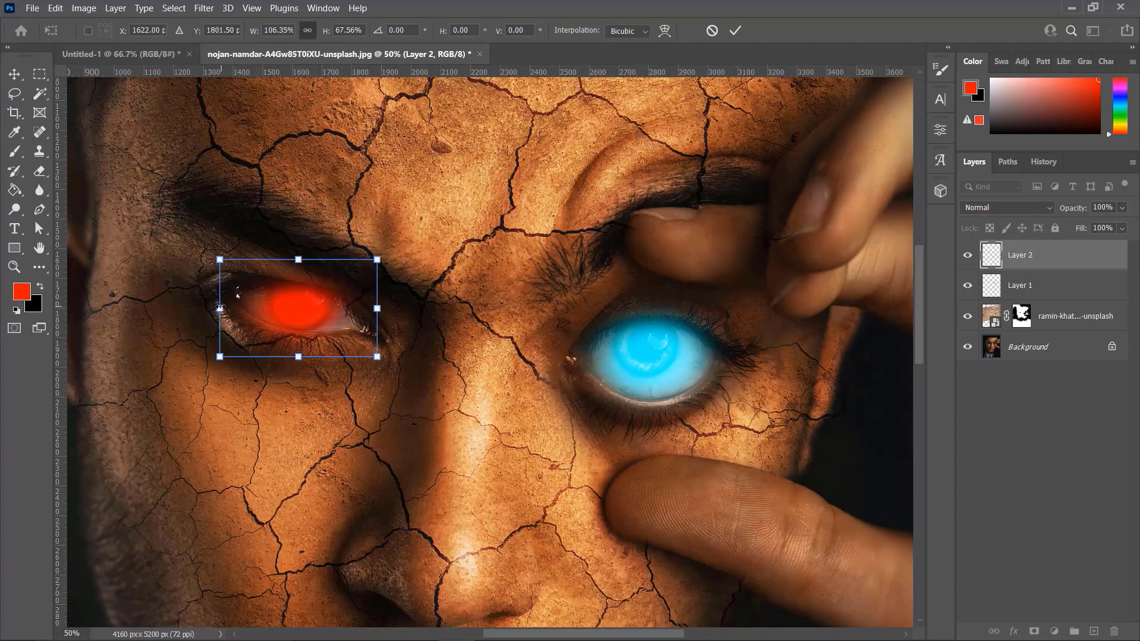
{"action": "left_click_drag", "start_coordinate": [219, 308], "coordinate": [206, 308]}
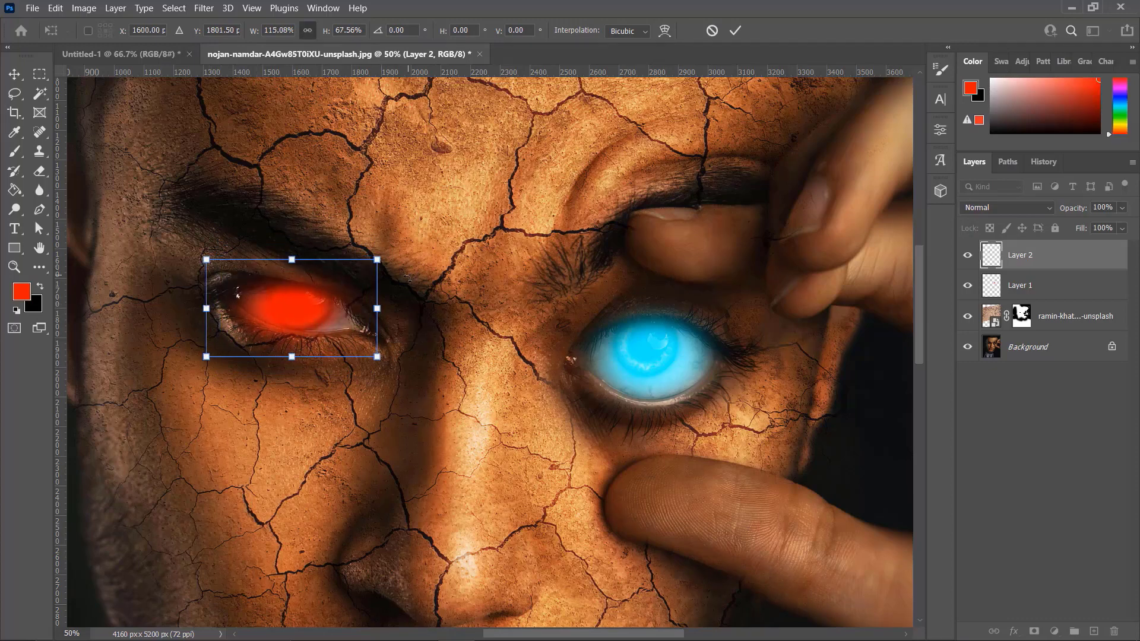
{"action": "left_click_drag", "start_coordinate": [413, 276], "coordinate": [422, 288]}
{"action": "left_click_drag", "start_coordinate": [308, 303], "coordinate": [315, 304]}
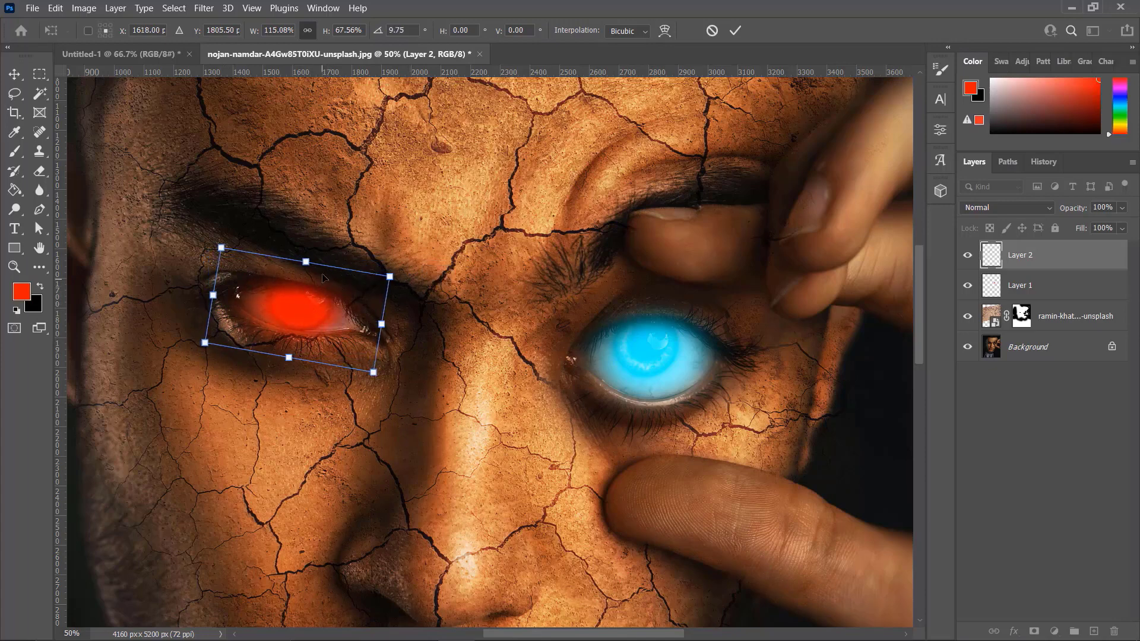
{"action": "left_click_drag", "start_coordinate": [305, 261], "coordinate": [304, 268]}
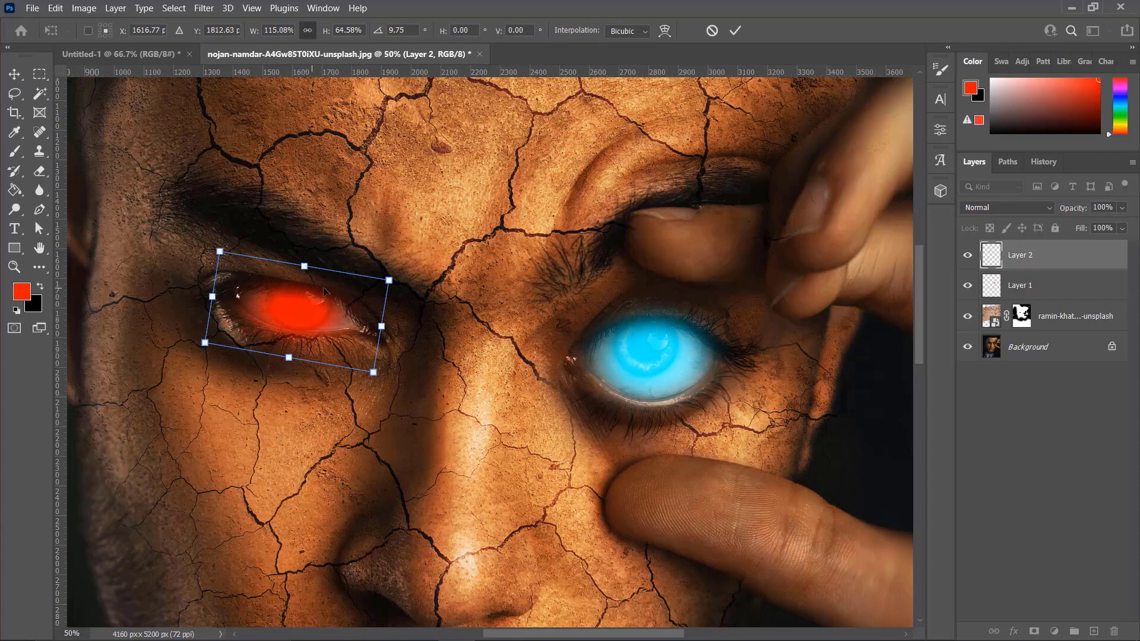
{"action": "left_click", "coordinate": [734, 31]}
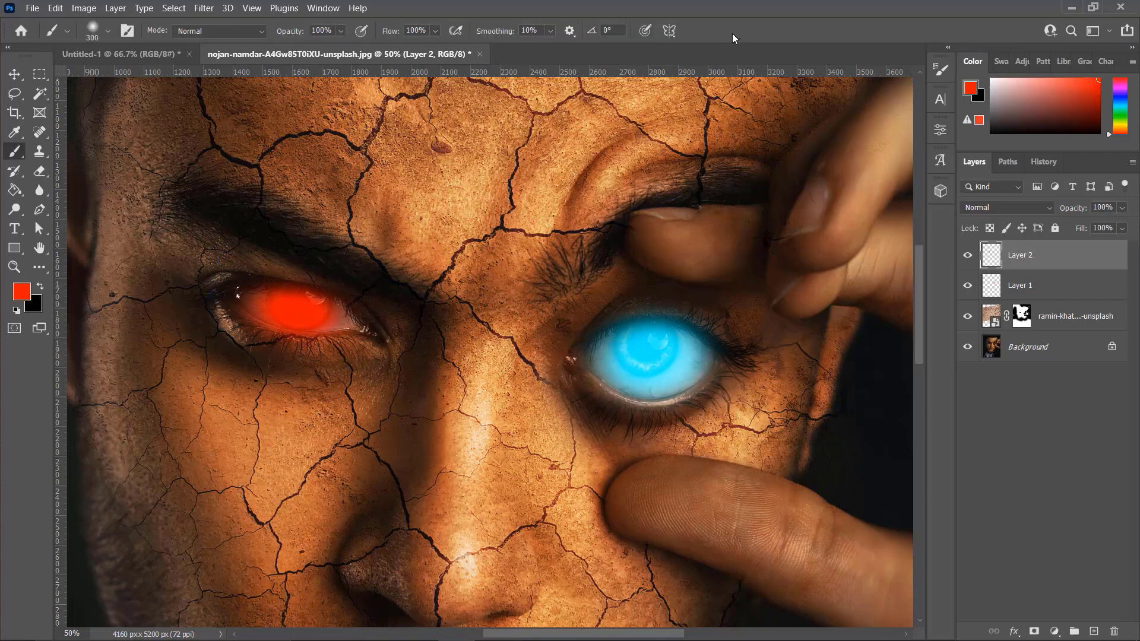
- Lower Layer 2's opacity to 79% and zoom out to the whole portrait
{"action": "left_click", "coordinate": [1122, 208]}
{"action": "left_click_drag", "start_coordinate": [1130, 226], "coordinate": [1124, 226]}
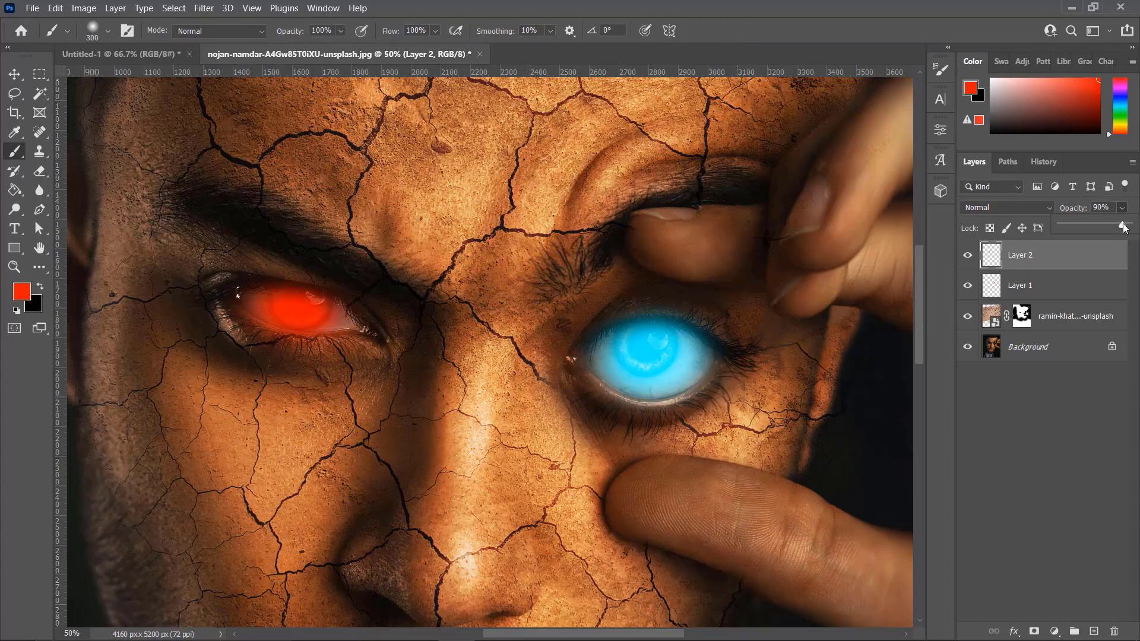
{"action": "left_click_drag", "start_coordinate": [1124, 227], "coordinate": [1122, 228]}
{"action": "left_click_drag", "start_coordinate": [1116, 227], "coordinate": [1115, 227]}
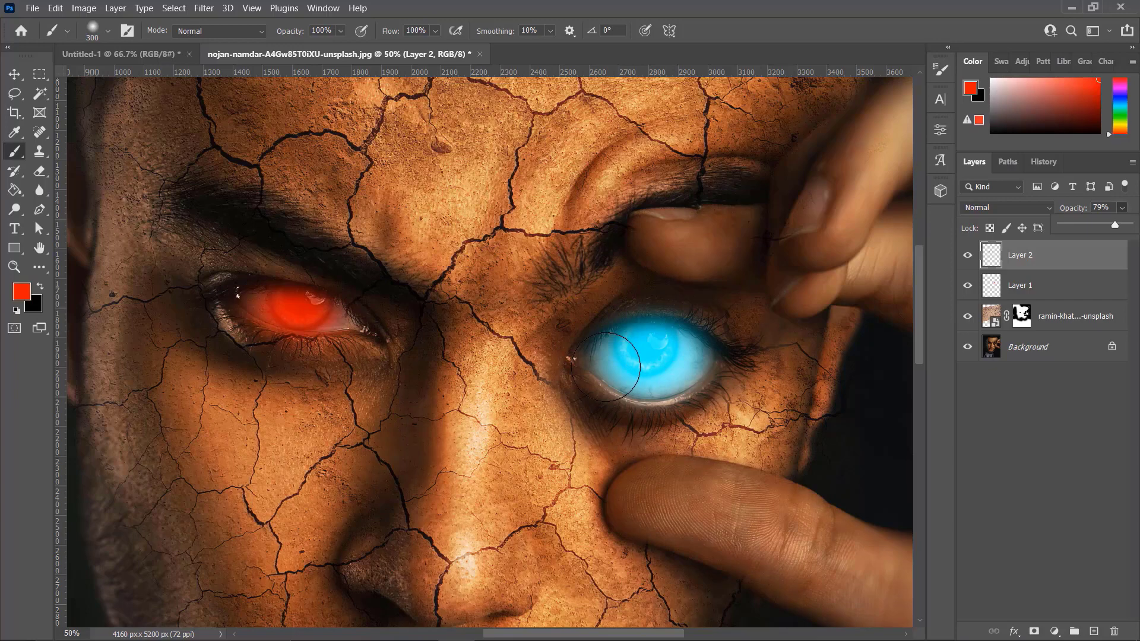
{"action": "key", "text": "ctrl+minus"}
{"action": "key", "text": "ctrl+minus"}
{"action": "key", "text": "ctrl+minus"}
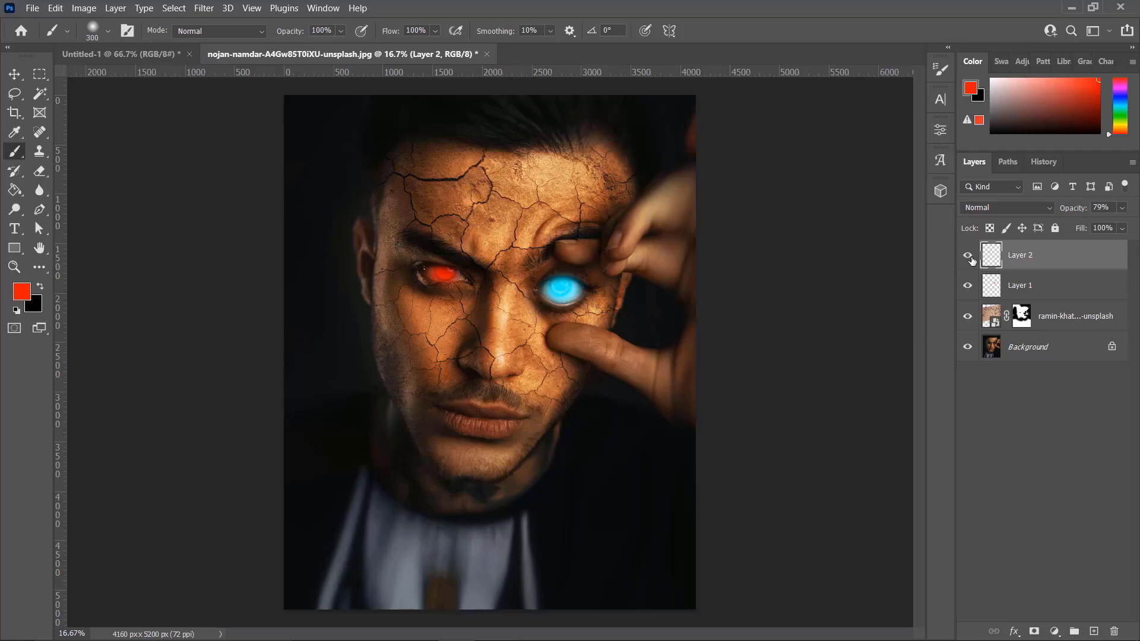
{"action": "left_click", "coordinate": [968, 346], "text": "alt"}
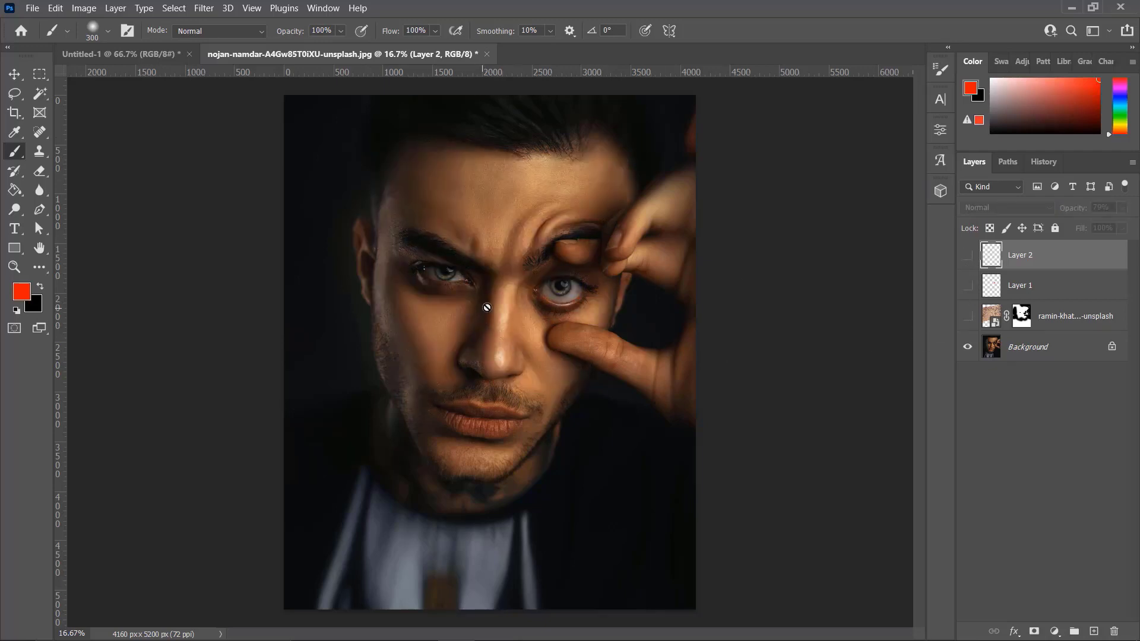
{"action": "left_click", "coordinate": [968, 255]}
{"action": "left_click", "coordinate": [968, 286]}
{"action": "left_click", "coordinate": [967, 316]}
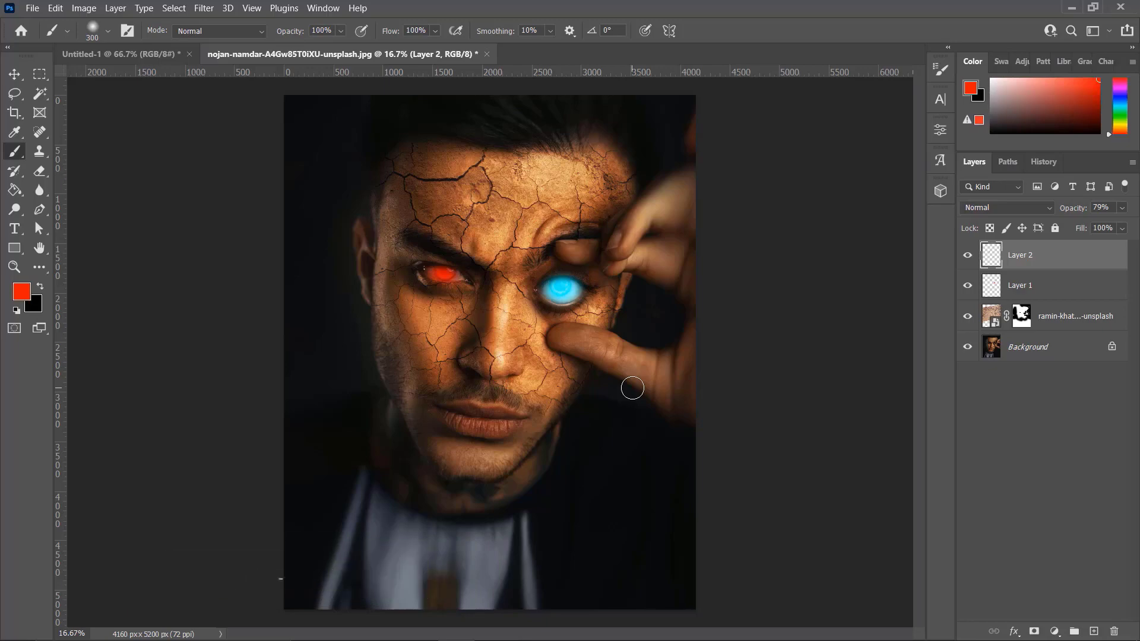
{"action": "key", "text": "ctrl+plus"}
{"action": "key", "text": "ctrl+plus"}
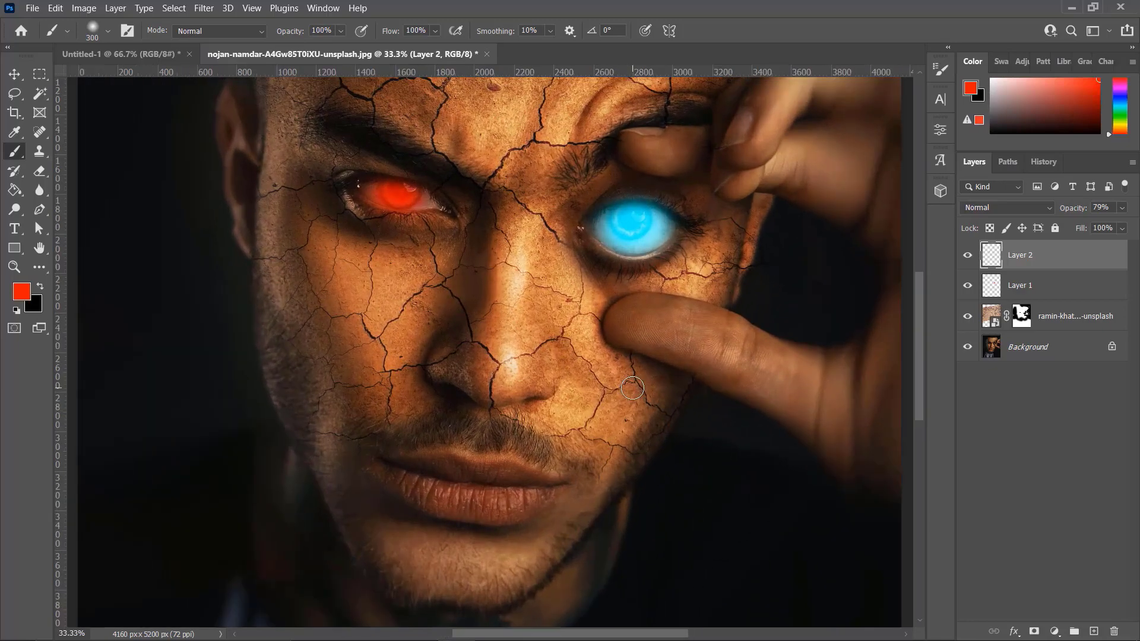